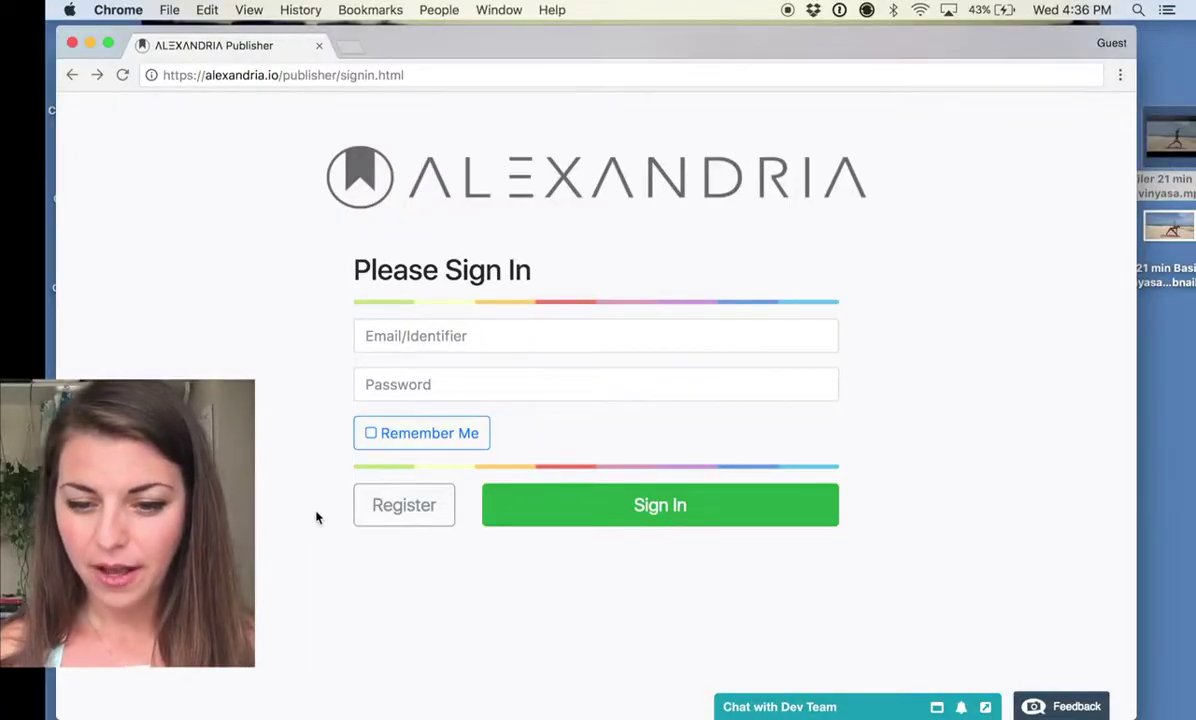
Open the registration form and enter username Publisher Demo 2017 and an email address.
{"action": "left_click", "coordinate": [407, 508]}
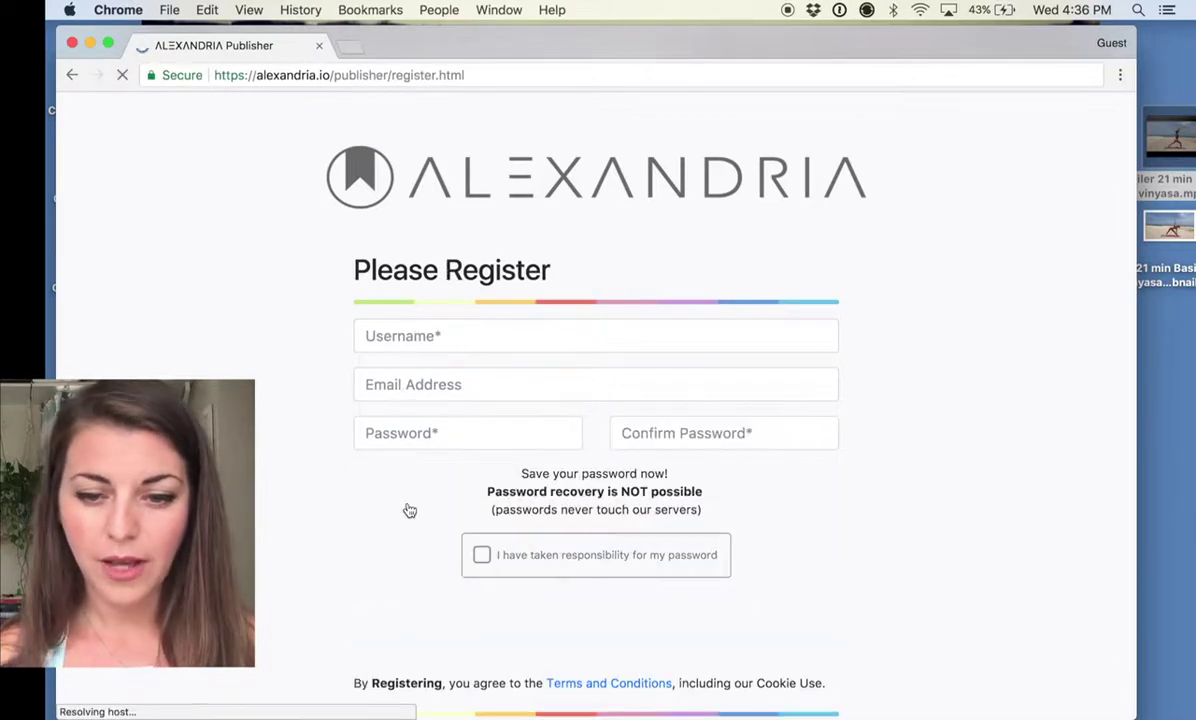
{"action": "scroll", "coordinate": [368, 340], "scroll_direction": "down", "scroll_amount": 1}
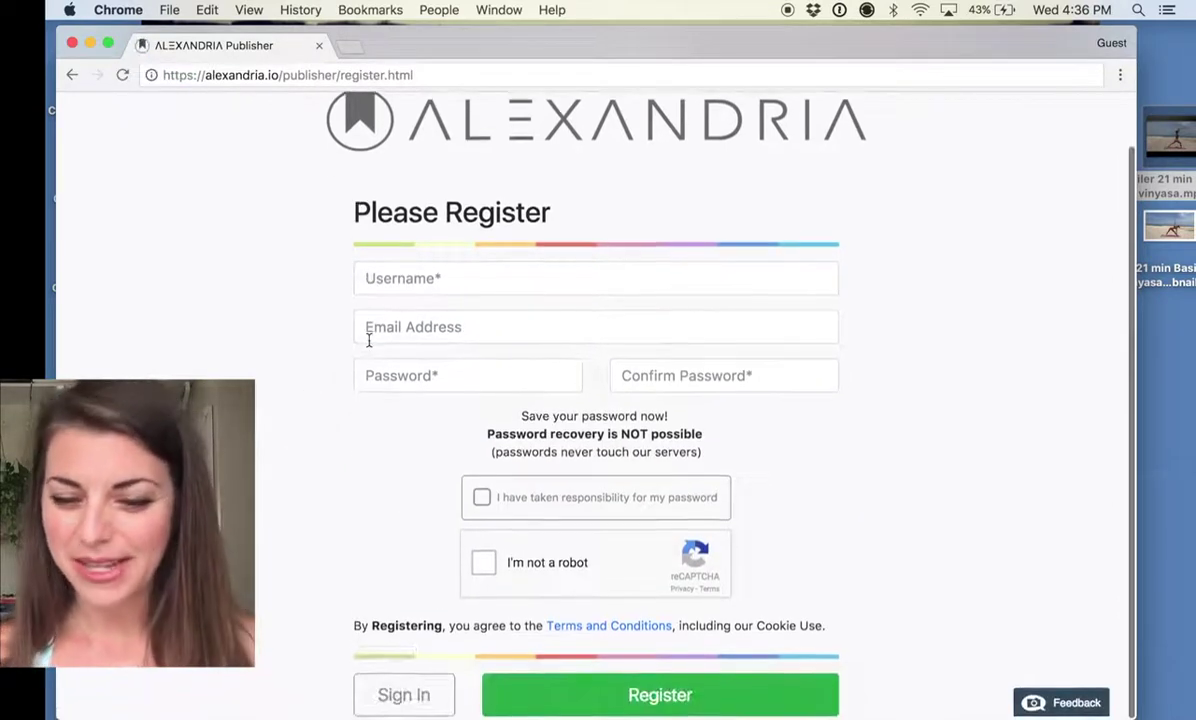
{"action": "left_click", "coordinate": [382, 289]}
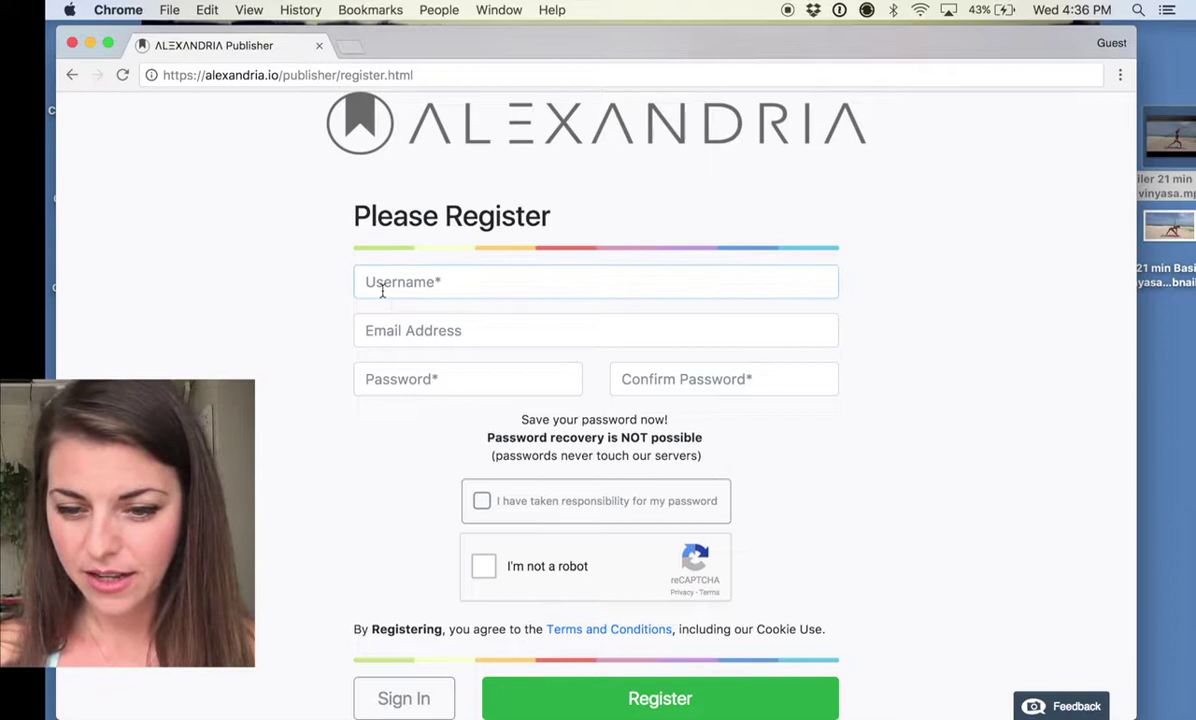
{"action": "type", "text": "Publisher D"}
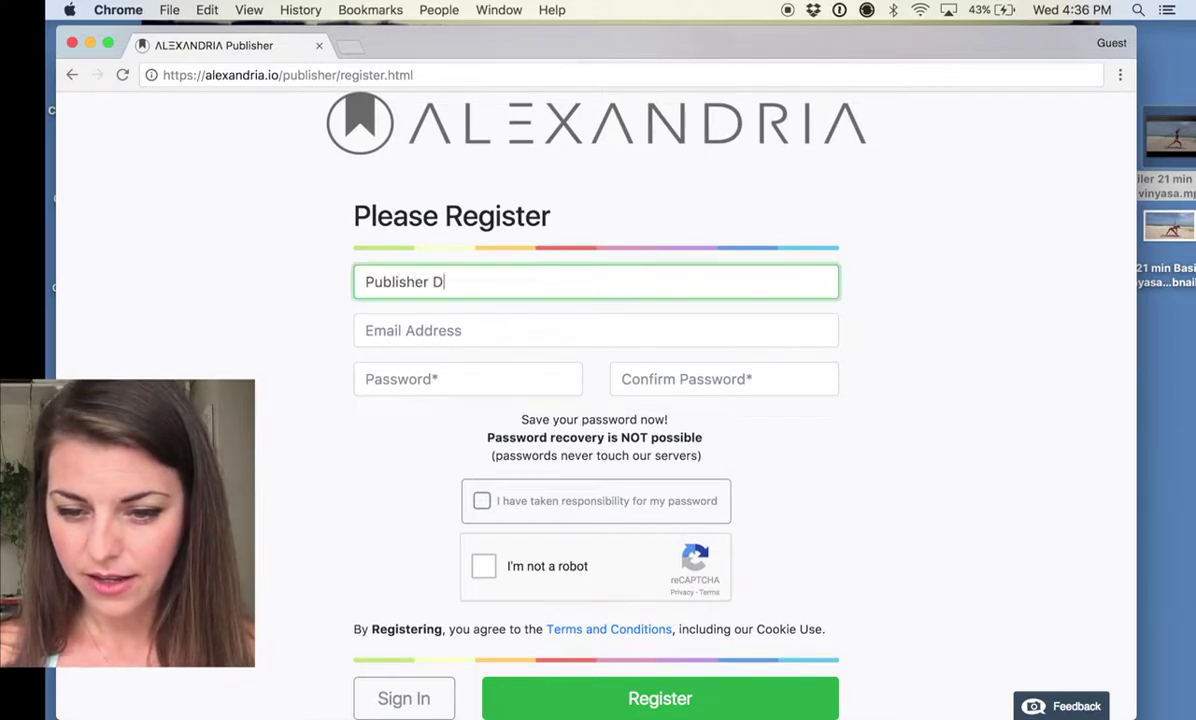
{"action": "type", "text": "17"}
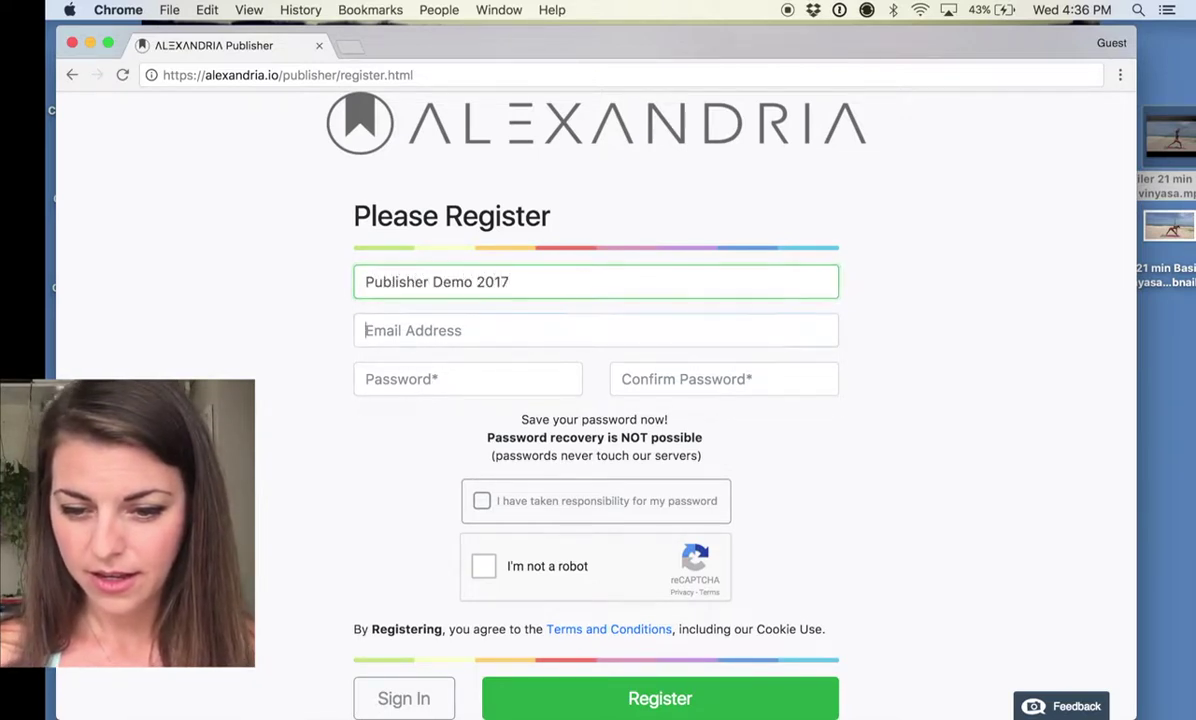
{"action": "key", "text": "Tab"}
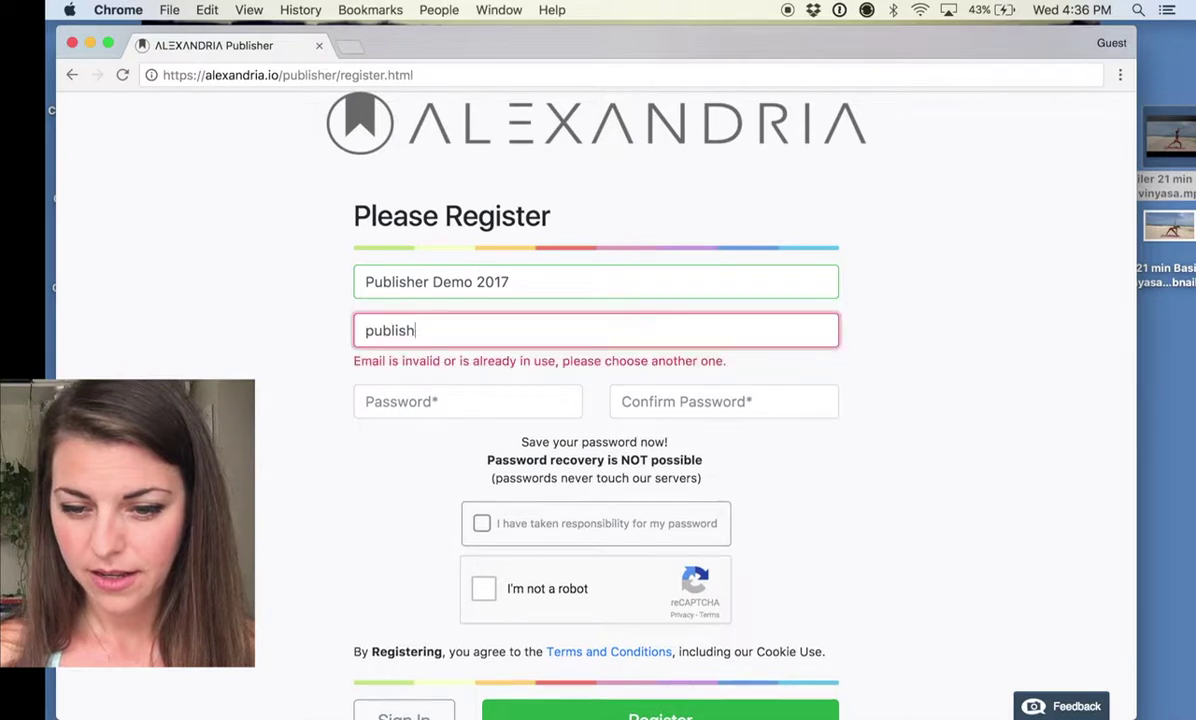
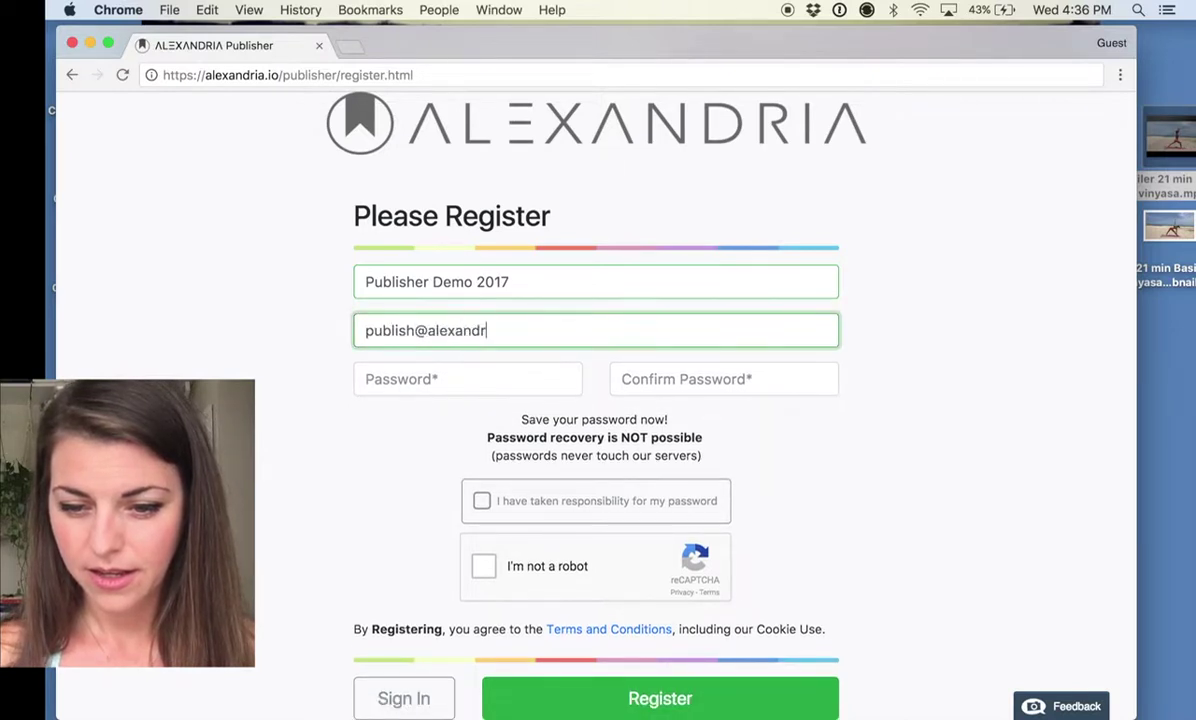
Paste the account password into both the Password and Confirm Password fields.
{"action": "key", "text": "Tab"}
{"action": "key", "text": "super+v"}
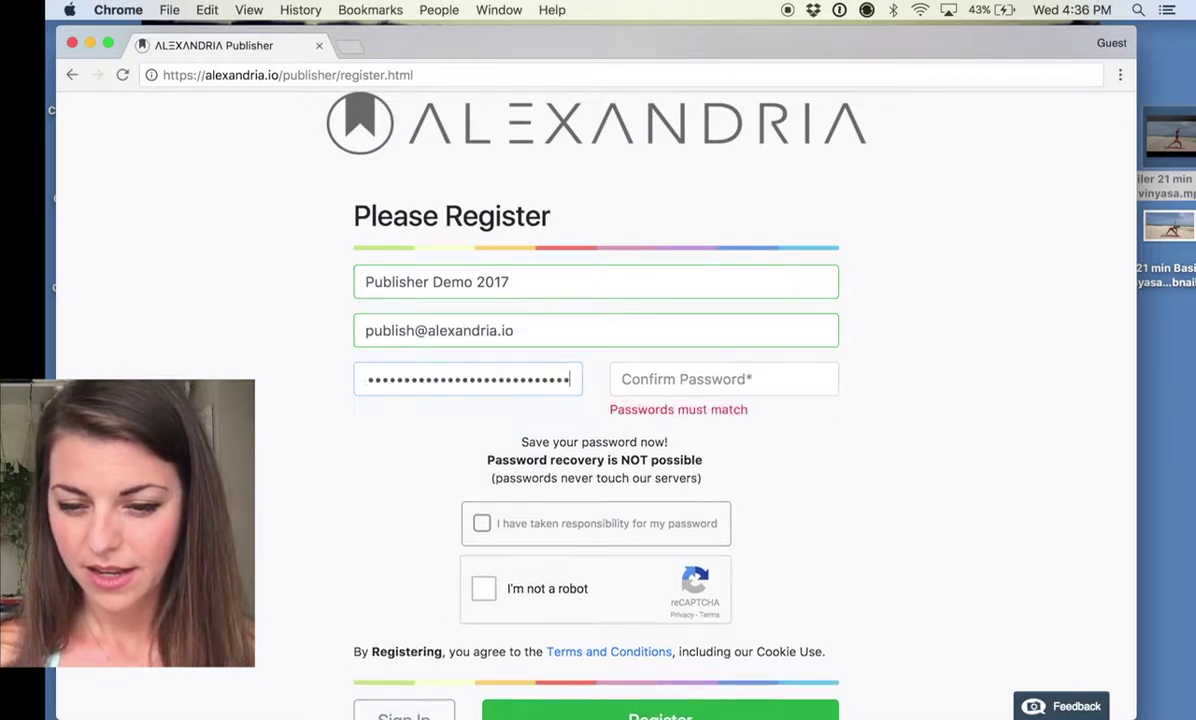
{"action": "key", "text": "Tab"}
{"action": "key", "text": "super+v"}
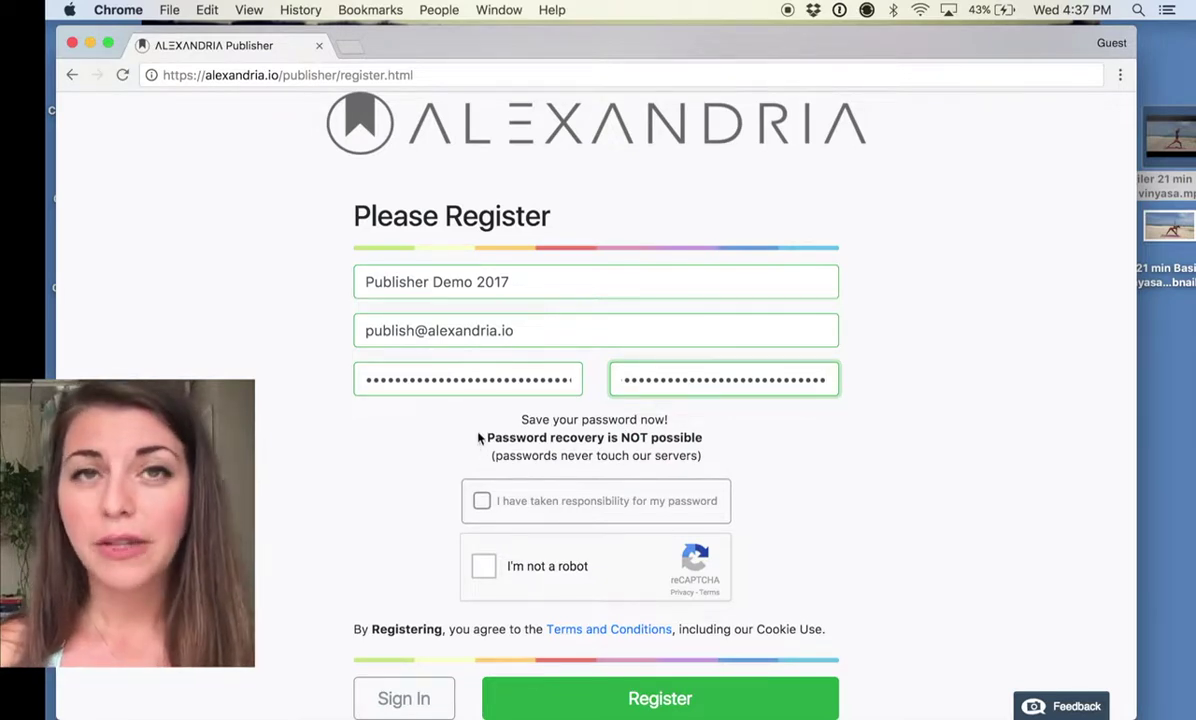
Tick the password-responsibility box, solve the car-image reCAPTCHA, and register the account.
{"action": "left_click", "coordinate": [484, 505]}
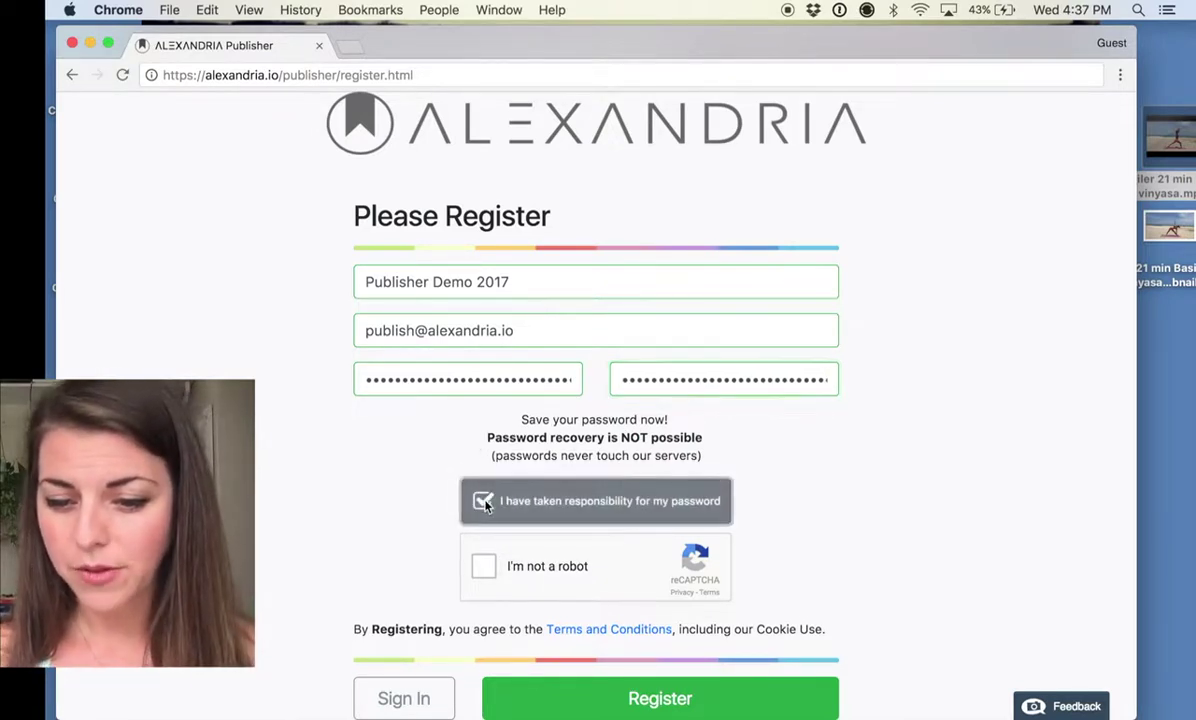
{"action": "left_click", "coordinate": [484, 566]}
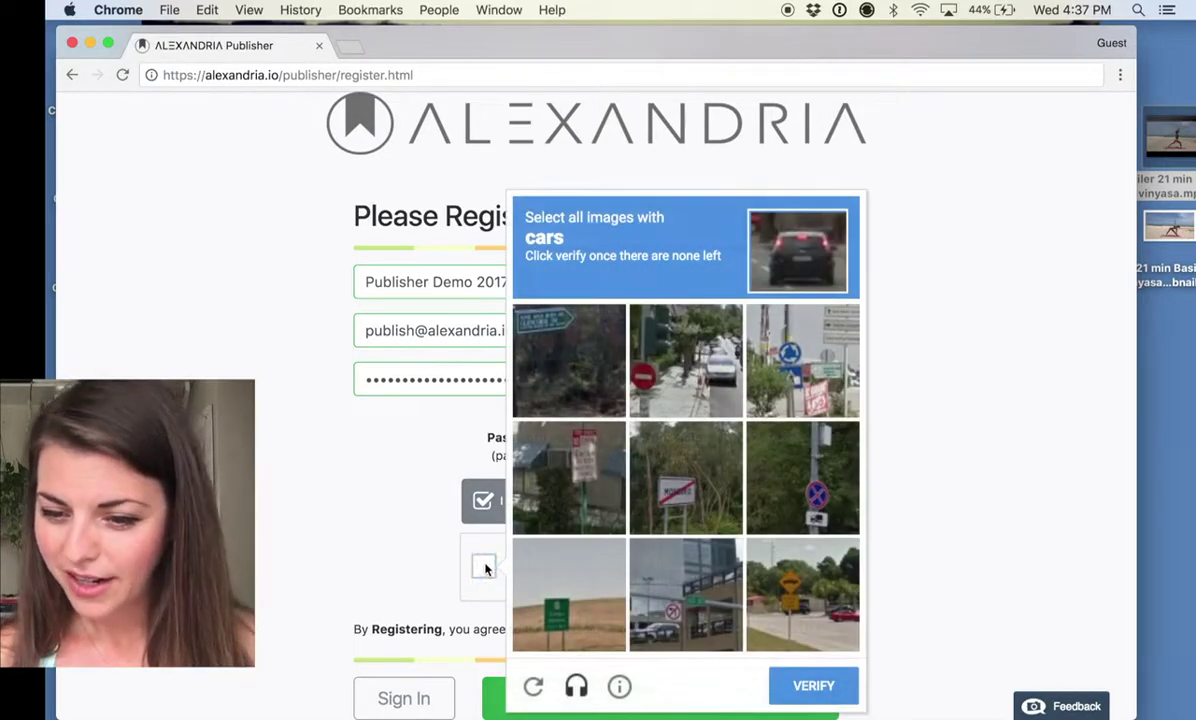
{"action": "left_click", "coordinate": [705, 370]}
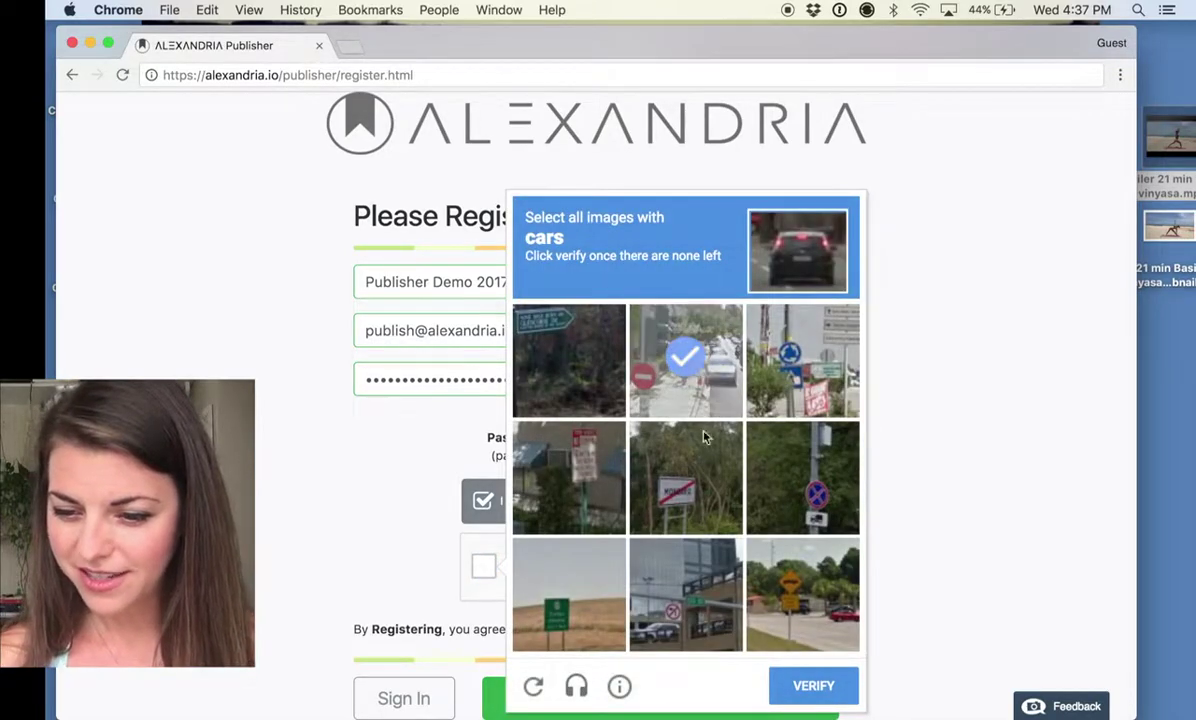
{"action": "left_click", "coordinate": [640, 560]}
{"action": "left_click", "coordinate": [788, 615]}
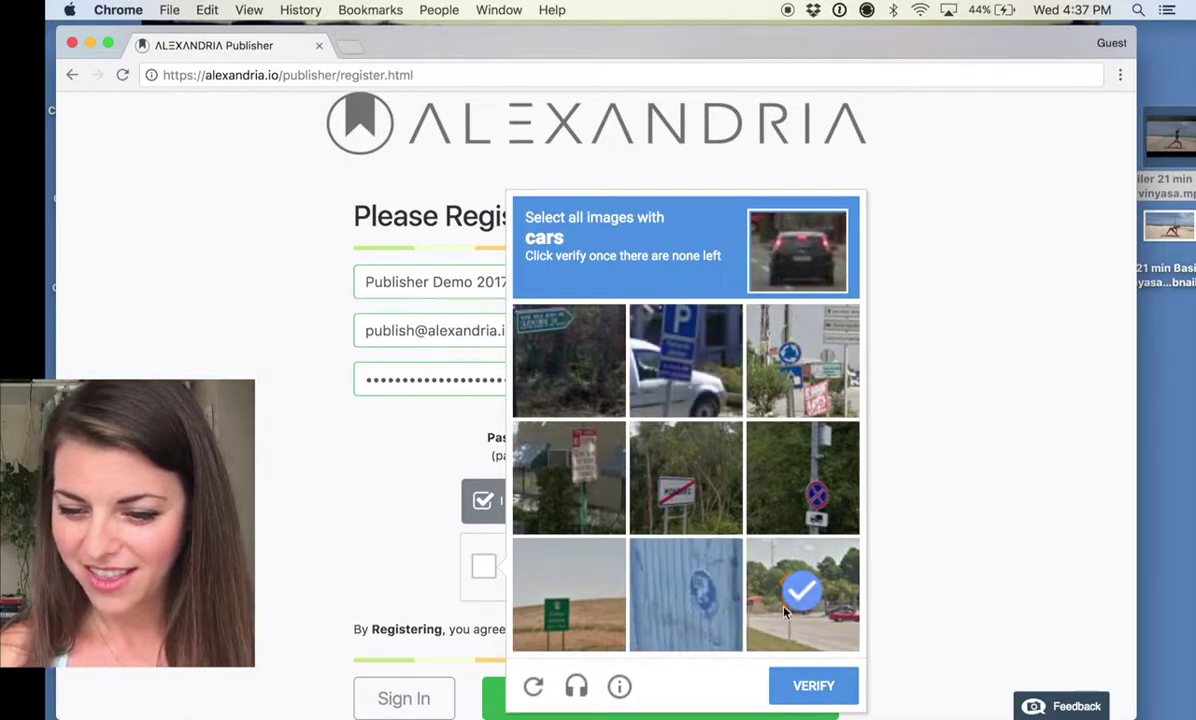
{"action": "left_click", "coordinate": [676, 371]}
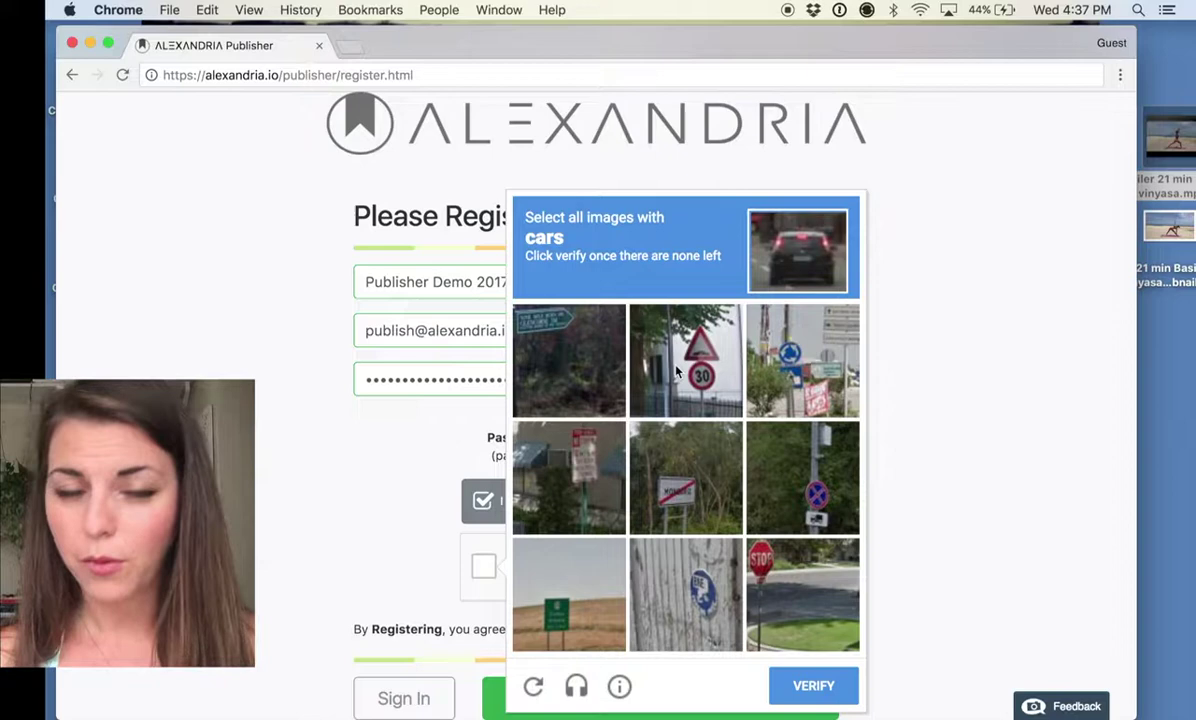
{"action": "left_click", "coordinate": [805, 688]}
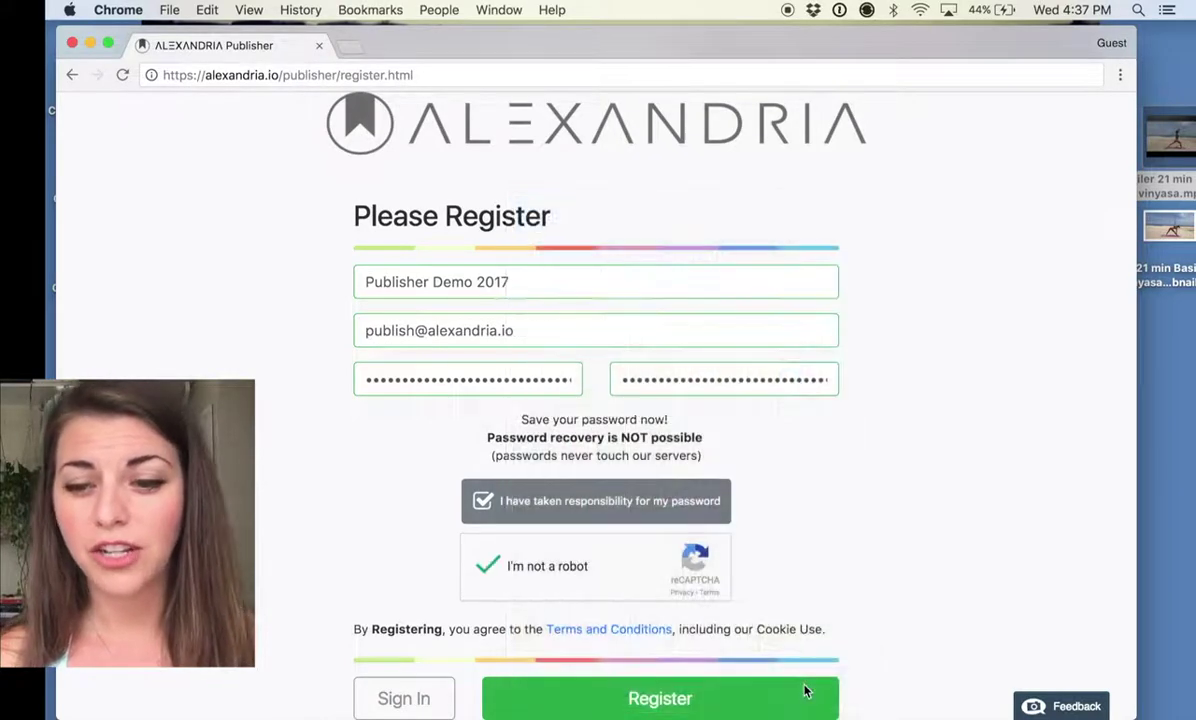
{"action": "left_click", "coordinate": [678, 705]}
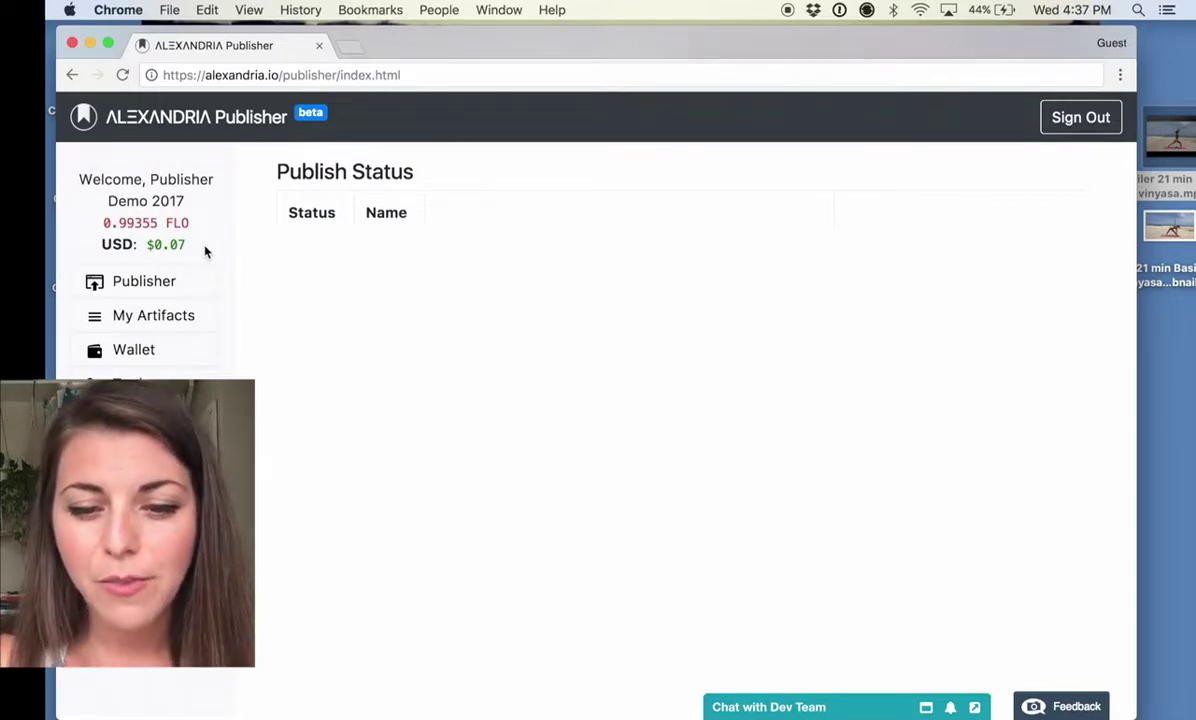
Create a new Video artifact from trailer 21 min basic vinyasa.mp4 and reload the page.
{"action": "left_click", "coordinate": [165, 282]}
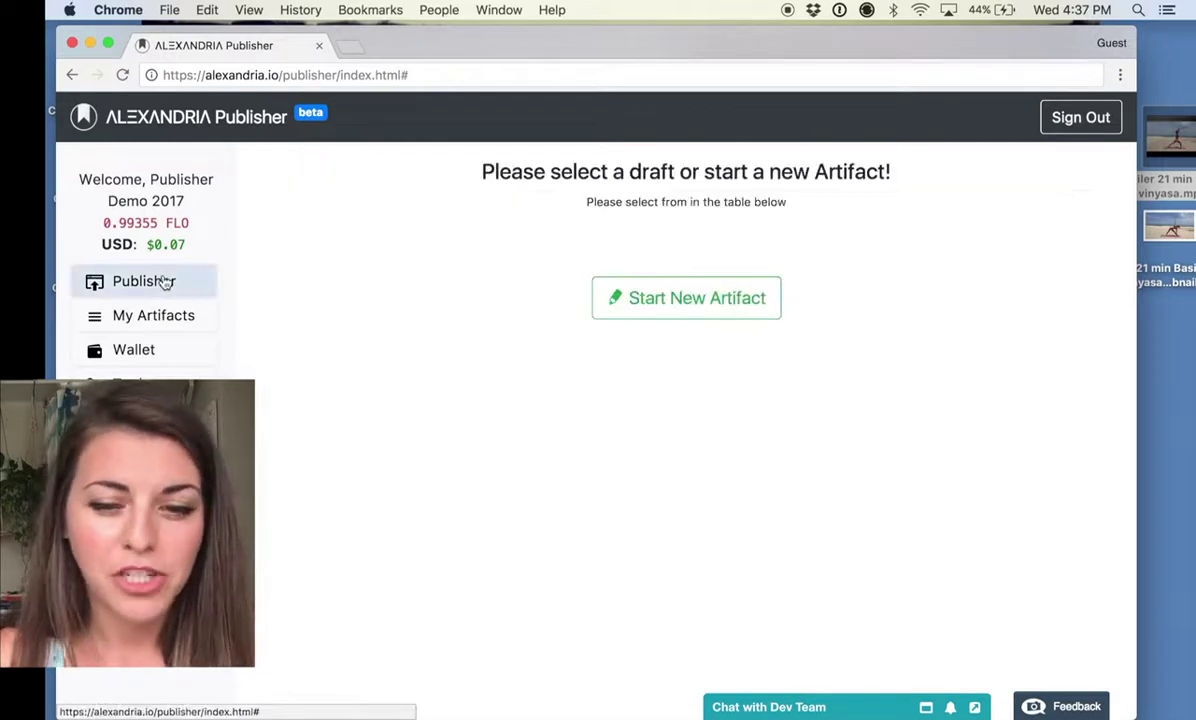
{"action": "left_click", "coordinate": [636, 298]}
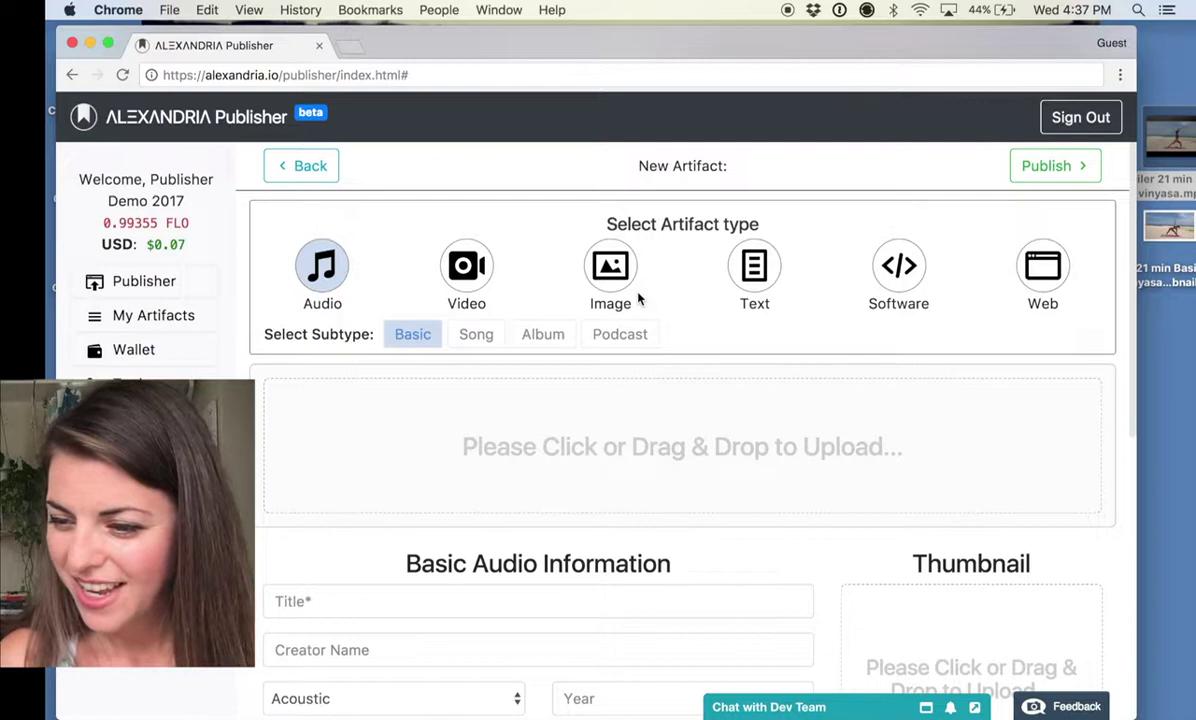
{"action": "left_click", "coordinate": [490, 268]}
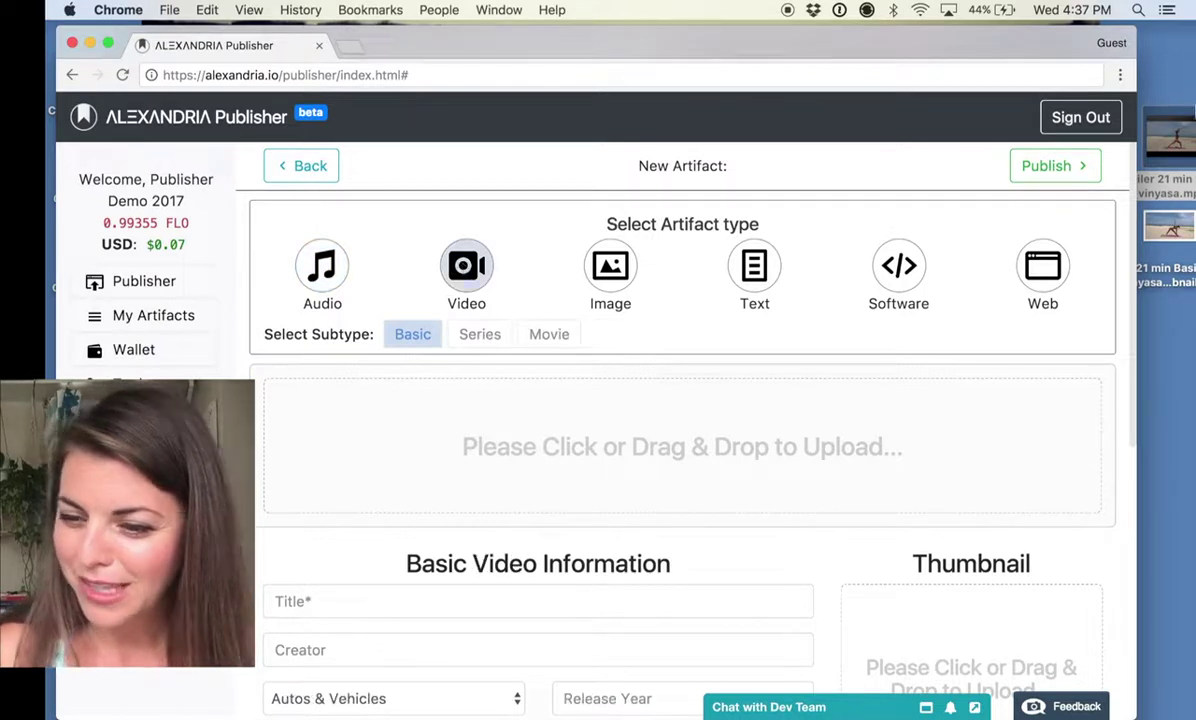
{"action": "left_click_drag", "start_coordinate": [1165, 138], "coordinate": [740, 408]}
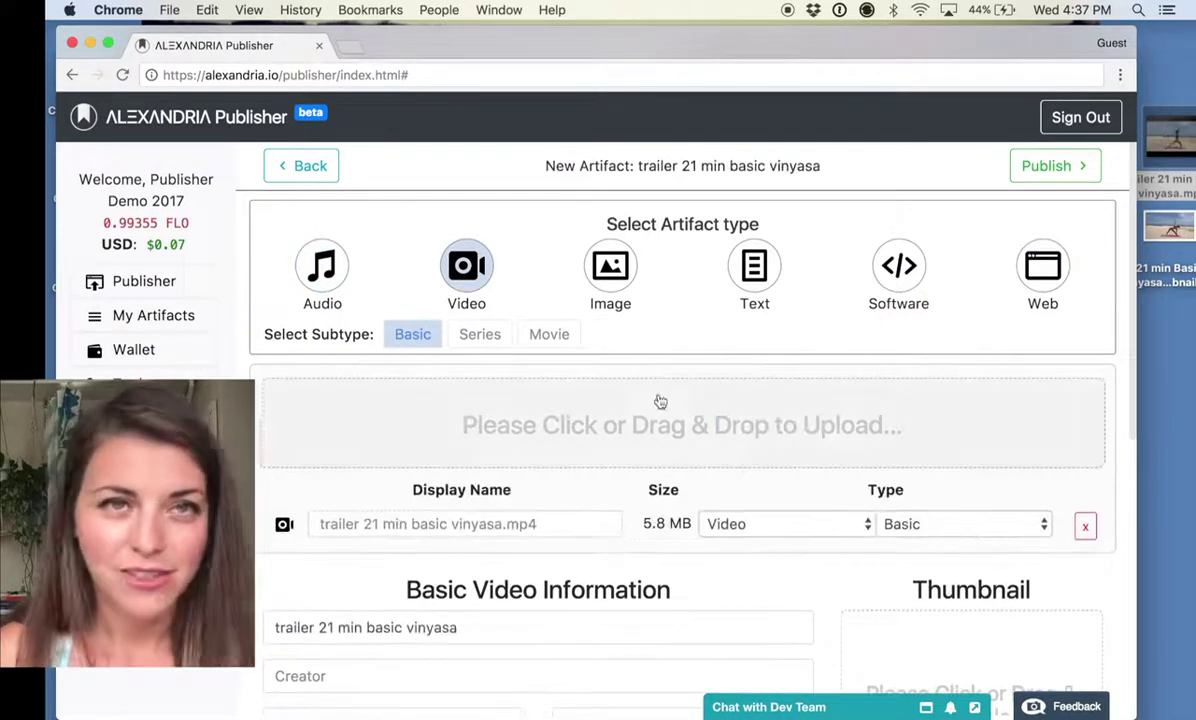
{"action": "left_click", "coordinate": [437, 70]}
{"action": "key", "text": "Return"}
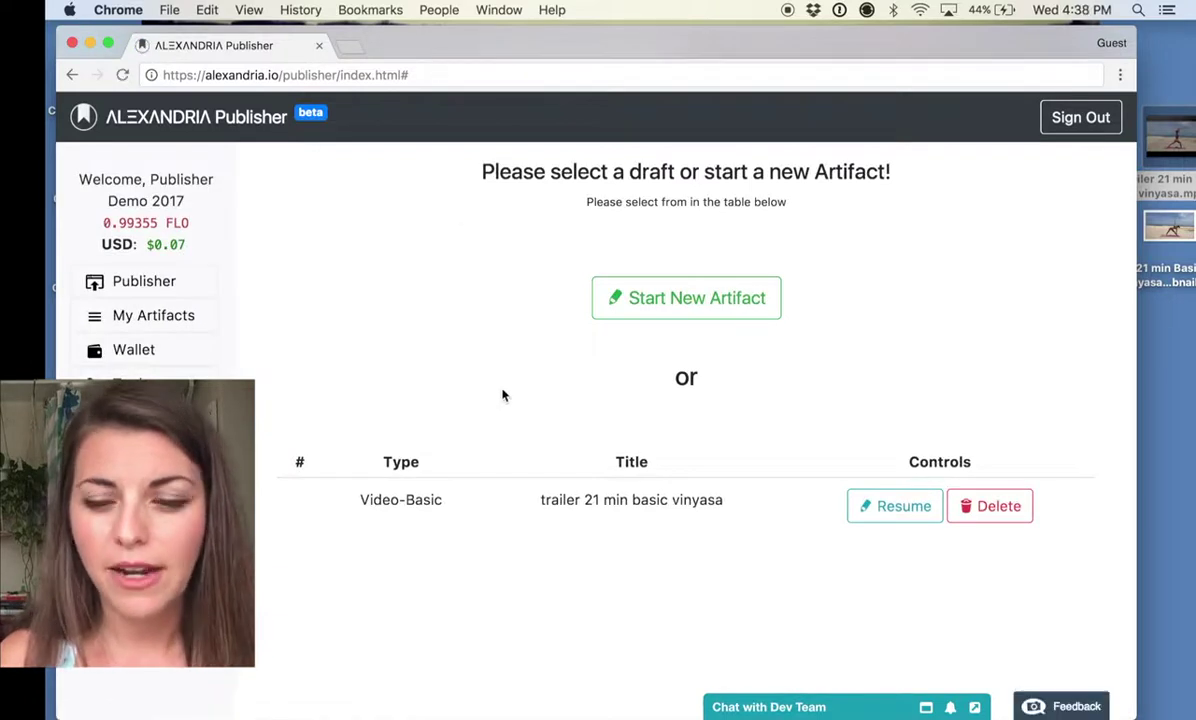
Resume the trailer draft, re-attach the video file, and rename its display name to Basic Series Trailer.
{"action": "left_click", "coordinate": [897, 515]}
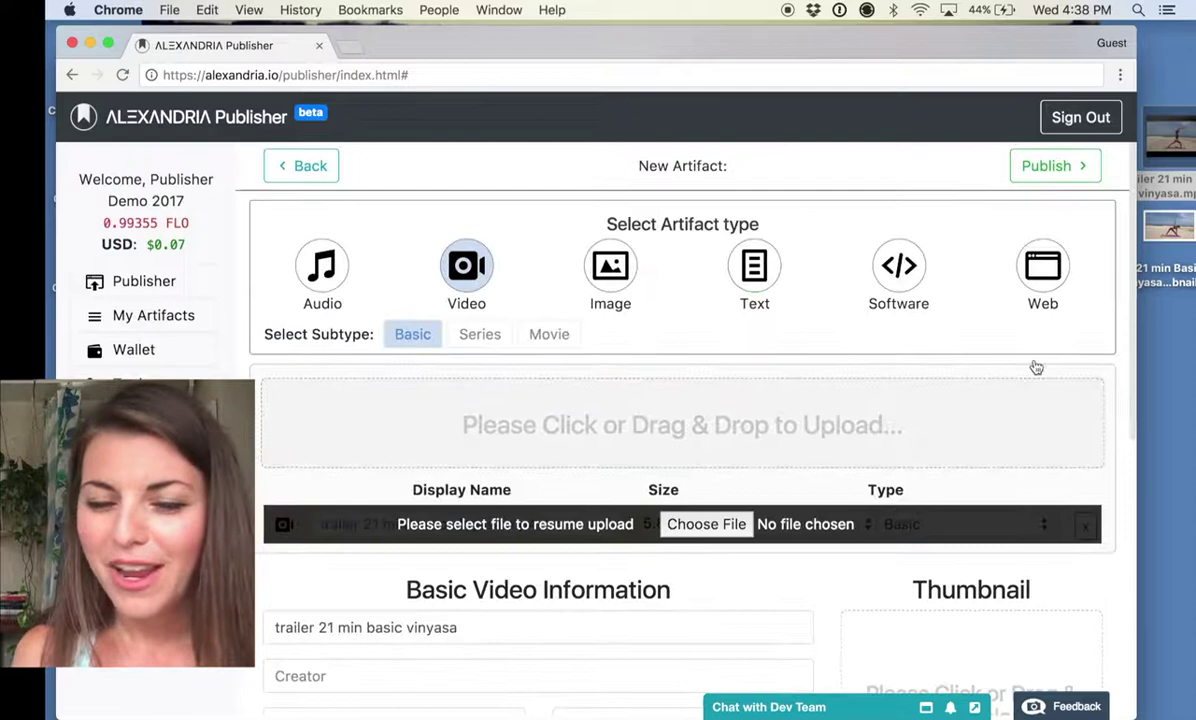
{"action": "left_click_drag", "start_coordinate": [1172, 142], "coordinate": [712, 530]}
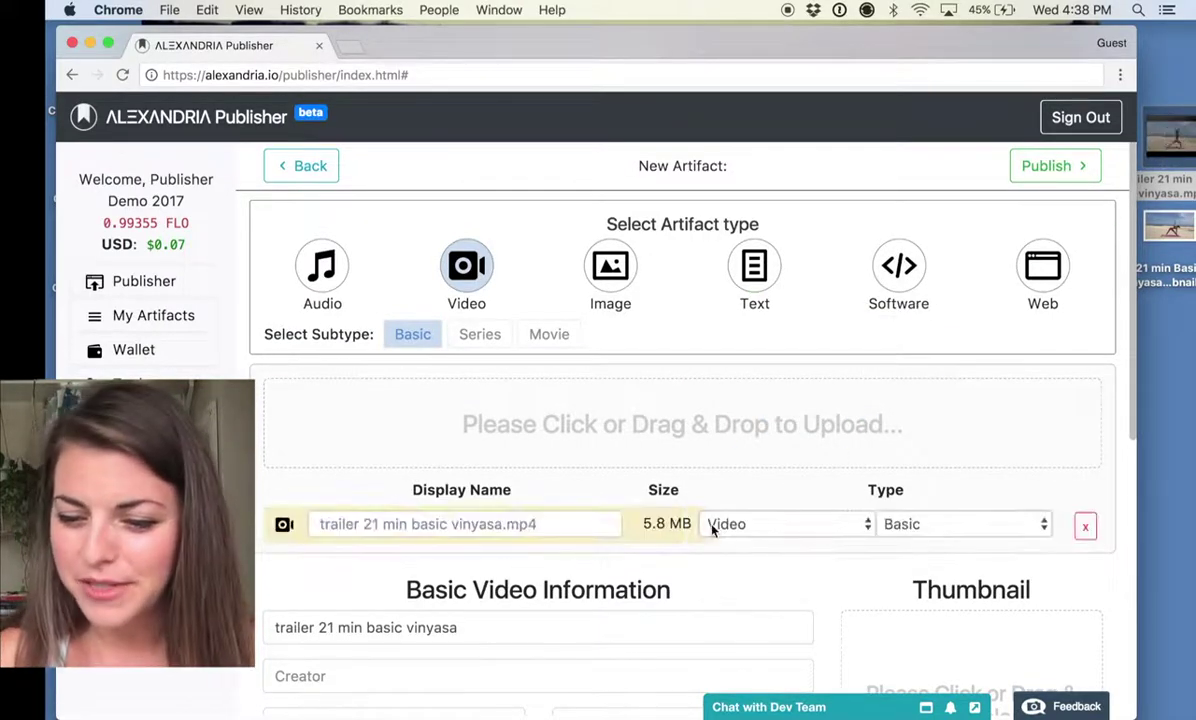
{"action": "left_click", "coordinate": [458, 530]}
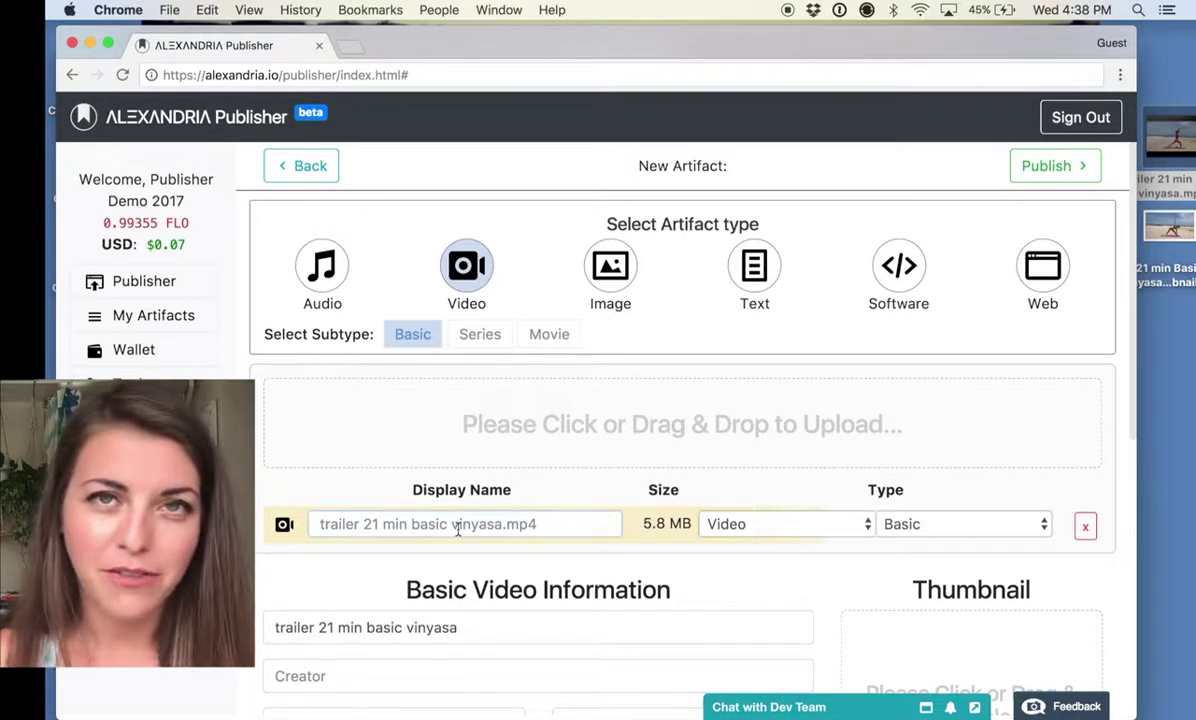
{"action": "type", "text": "Basic Series Trailer"}
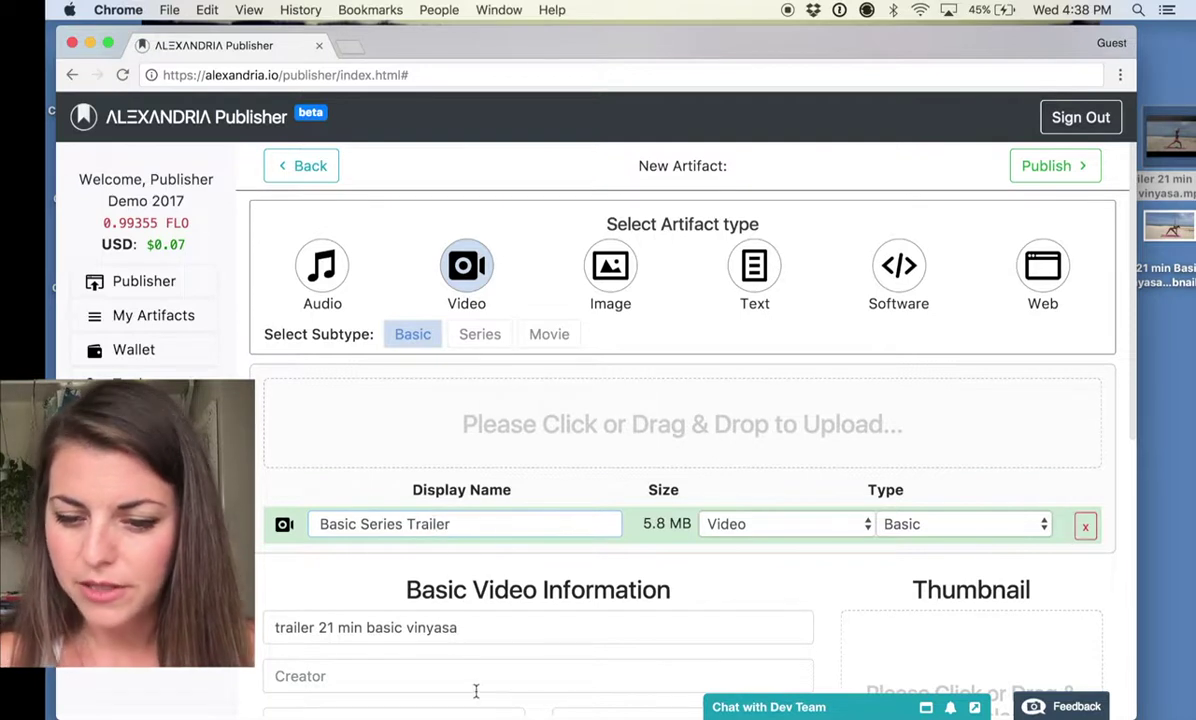
Copy the display name into the Title field so the title reads Basic Series Trailer.
{"action": "left_click", "coordinate": [479, 622]}
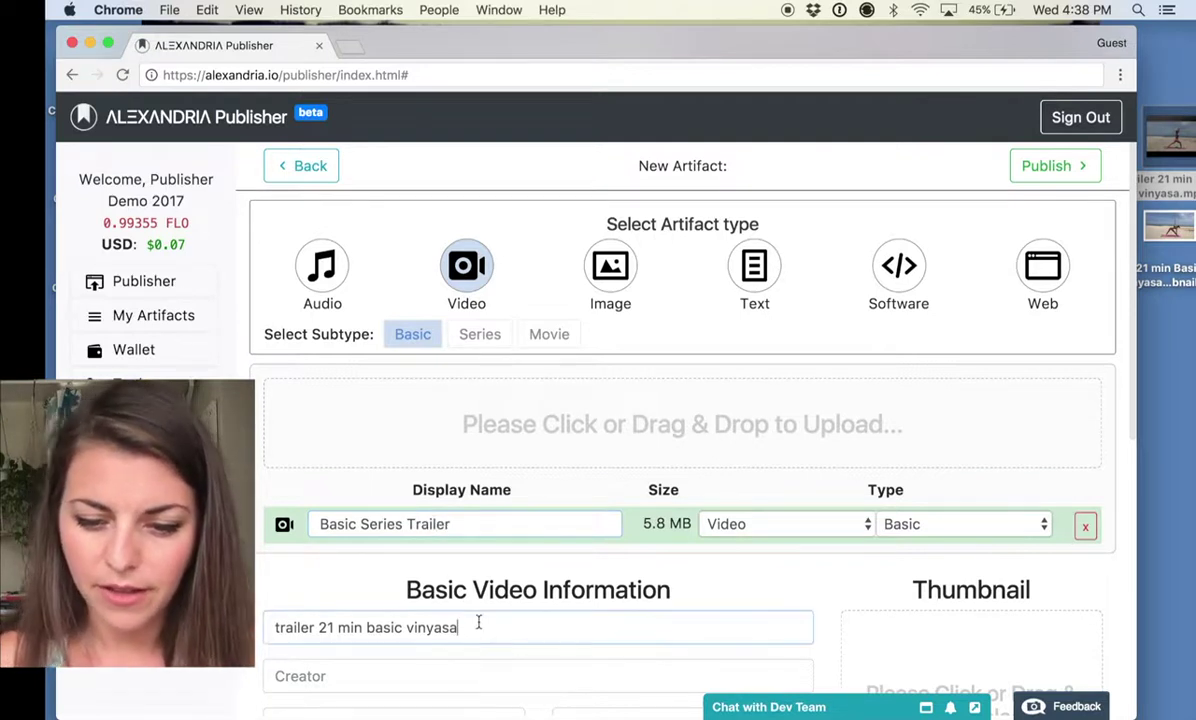
{"action": "triple_click", "coordinate": [469, 521]}
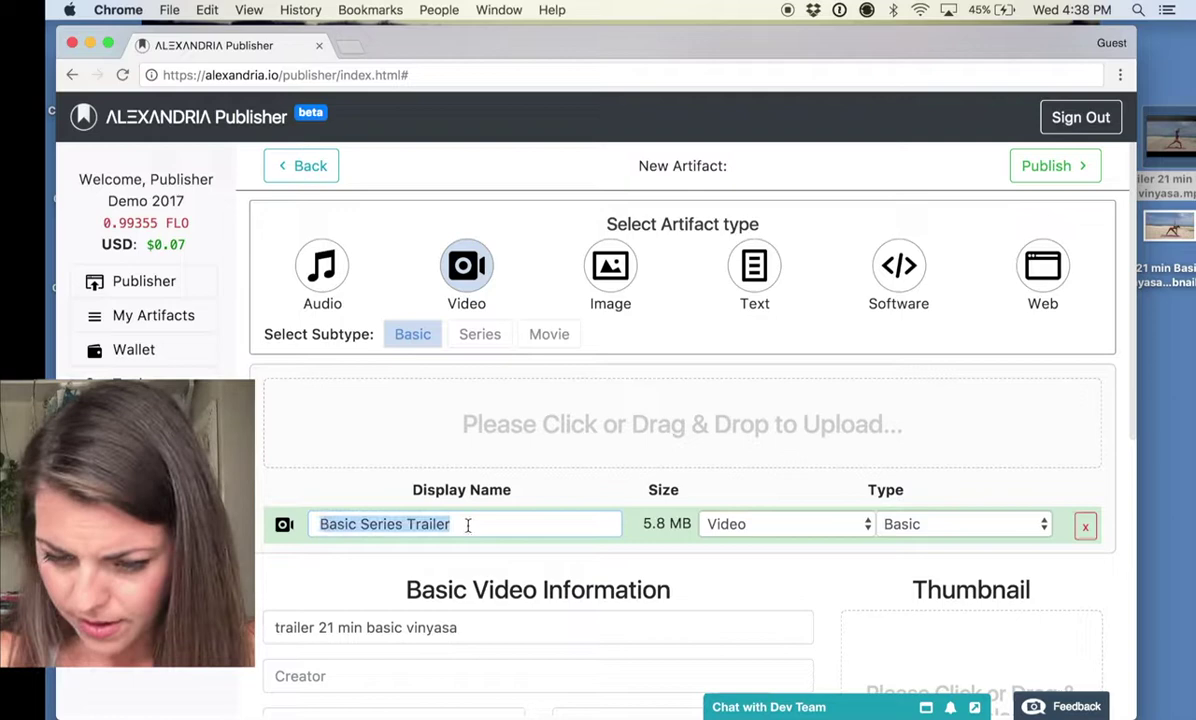
{"action": "left_click", "coordinate": [467, 622]}
{"action": "key", "text": "super+a"}
{"action": "key", "text": "super+v"}
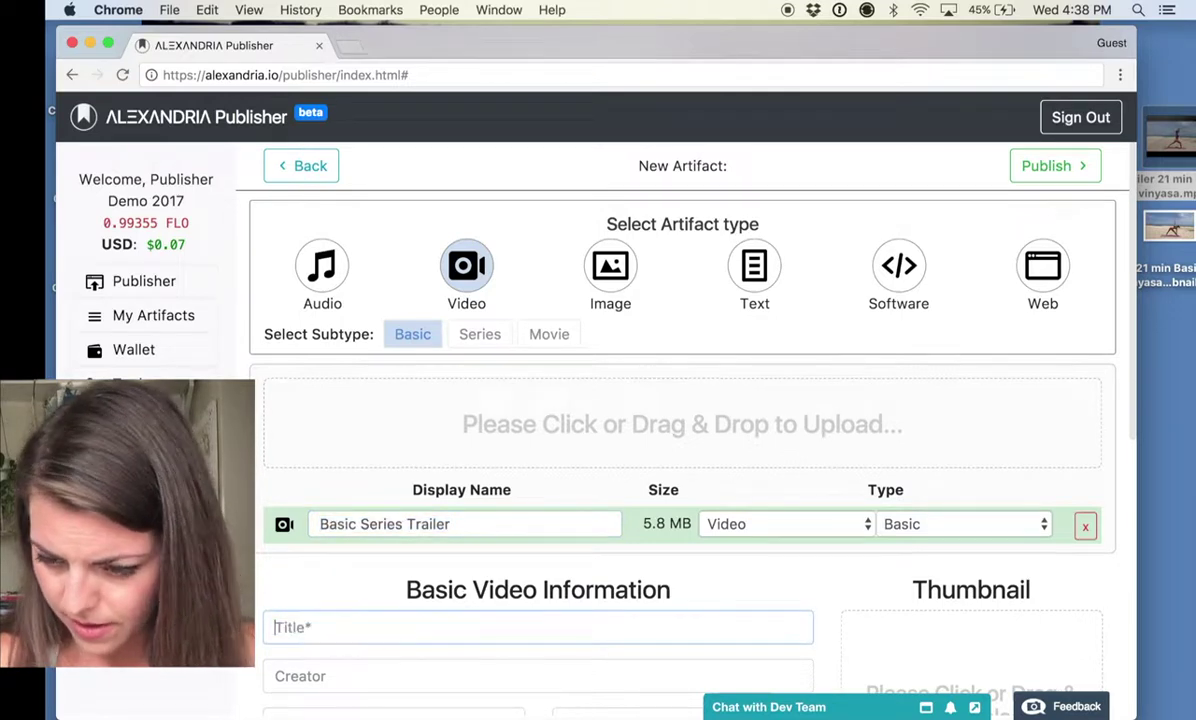
{"action": "scroll", "coordinate": [682, 430], "scroll_direction": "down", "scroll_amount": 5}
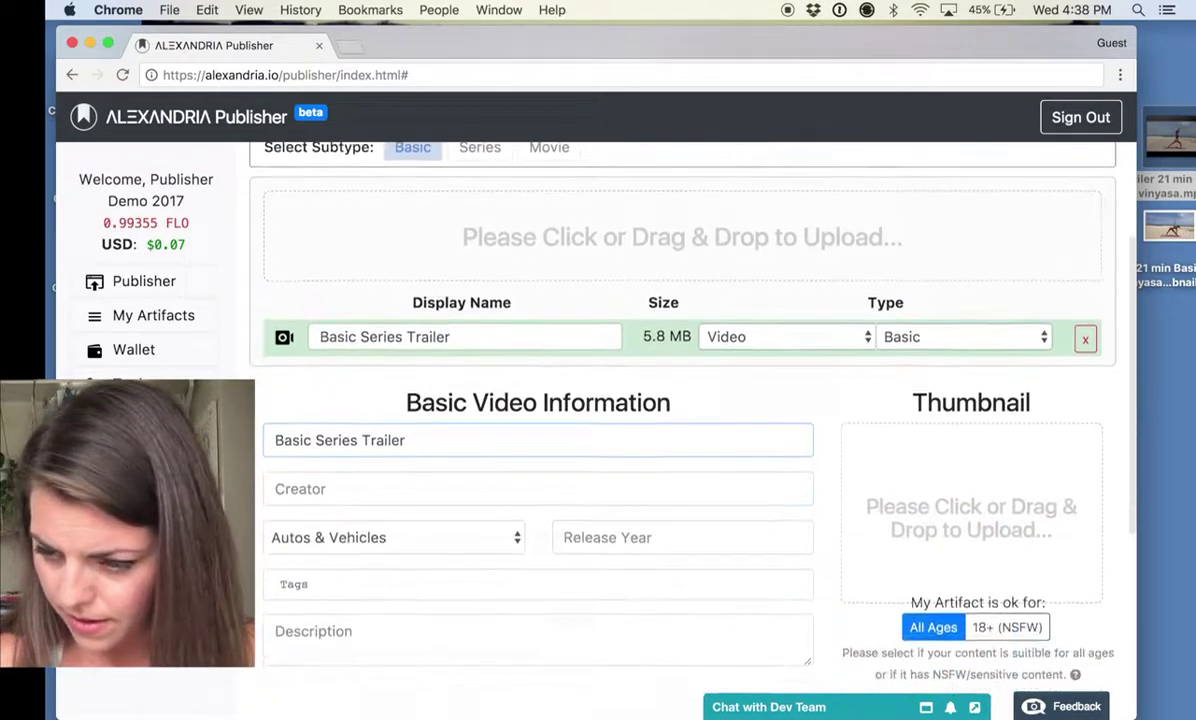
{"action": "scroll", "coordinate": [682, 430], "scroll_direction": "down", "scroll_amount": 2}
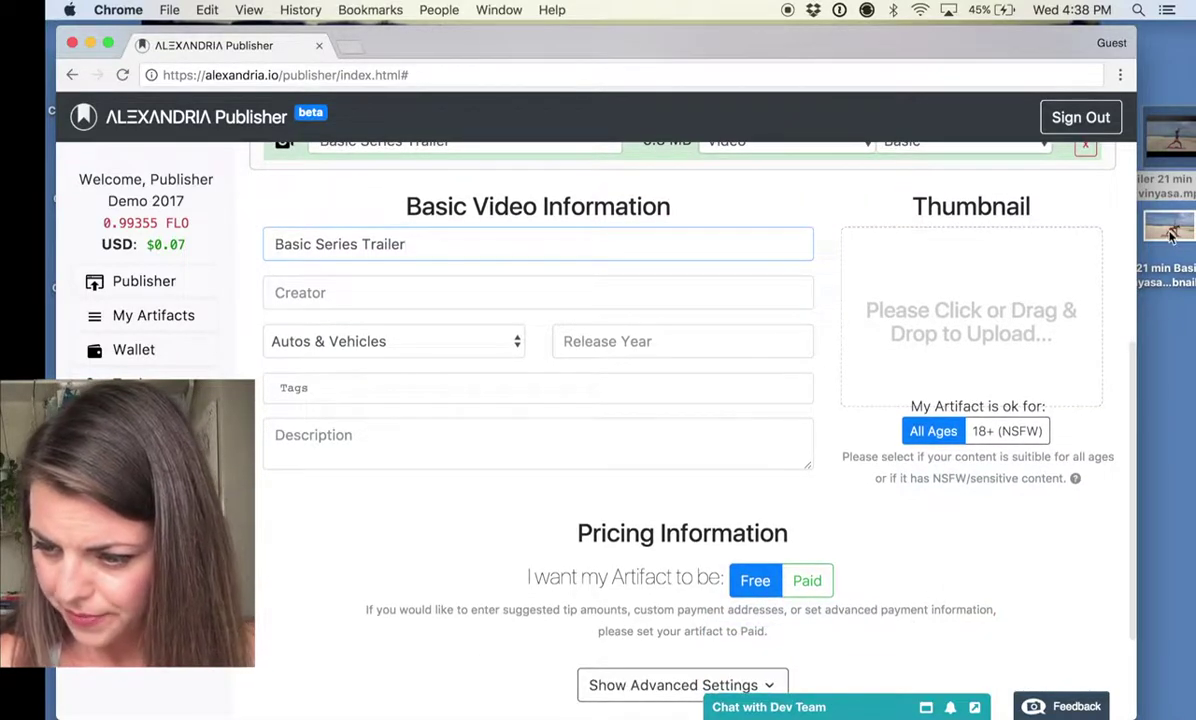
Attach the beach yoga image as the video thumbnail.
{"action": "left_click_drag", "start_coordinate": [1165, 275], "coordinate": [1022, 298]}
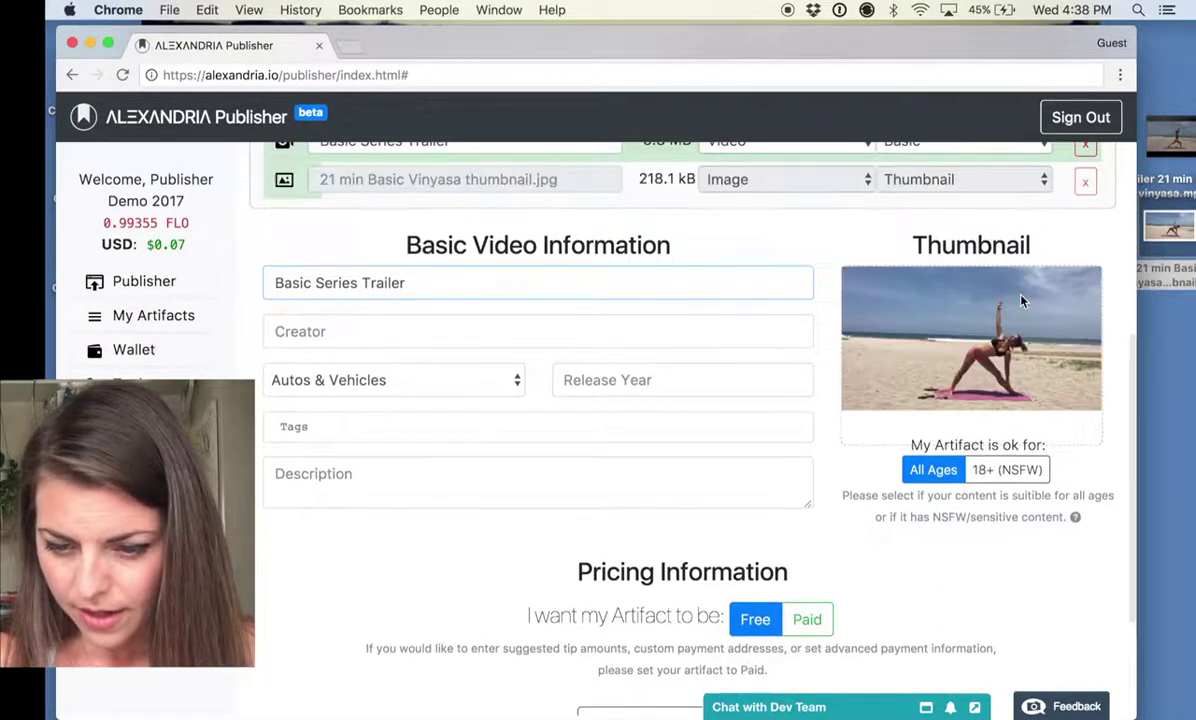
{"action": "scroll", "coordinate": [447, 331], "scroll_direction": "down", "scroll_amount": 1}
{"action": "scroll", "coordinate": [447, 331], "scroll_direction": "down", "scroll_amount": 2}
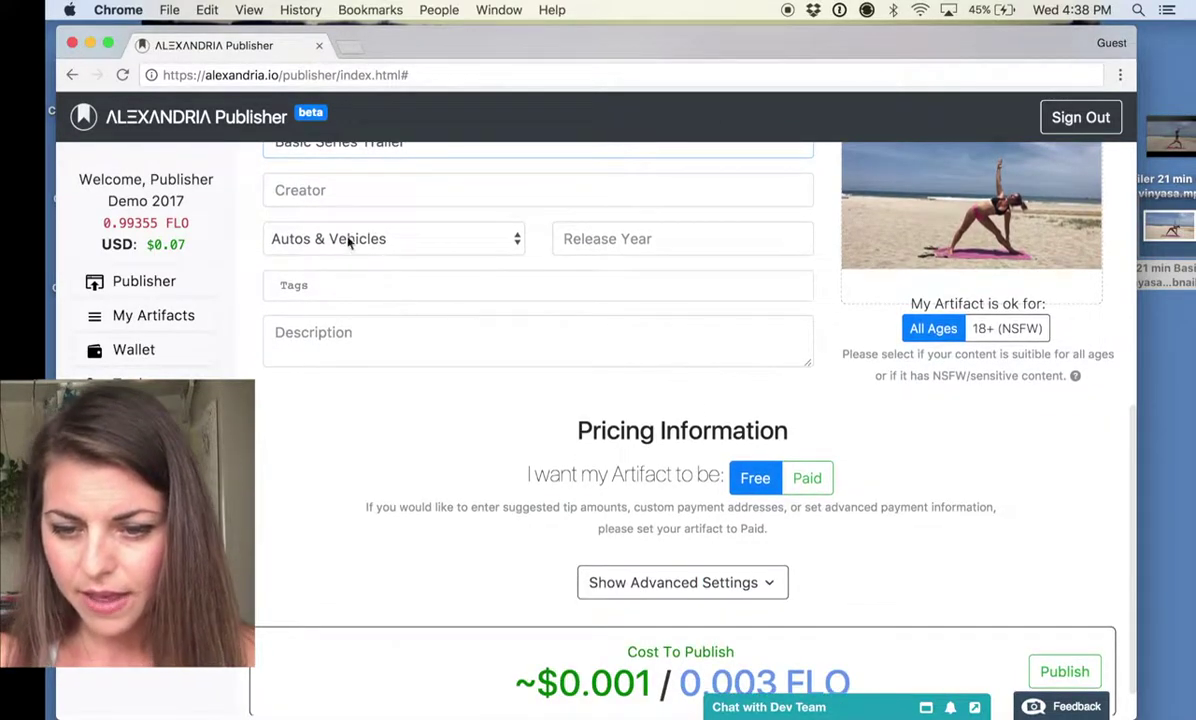
Enter the creator name, category Other, year 2017, and tags yoga, surf and thrive.
{"action": "left_click", "coordinate": [331, 188]}
{"action": "type", "text": "Melan"}
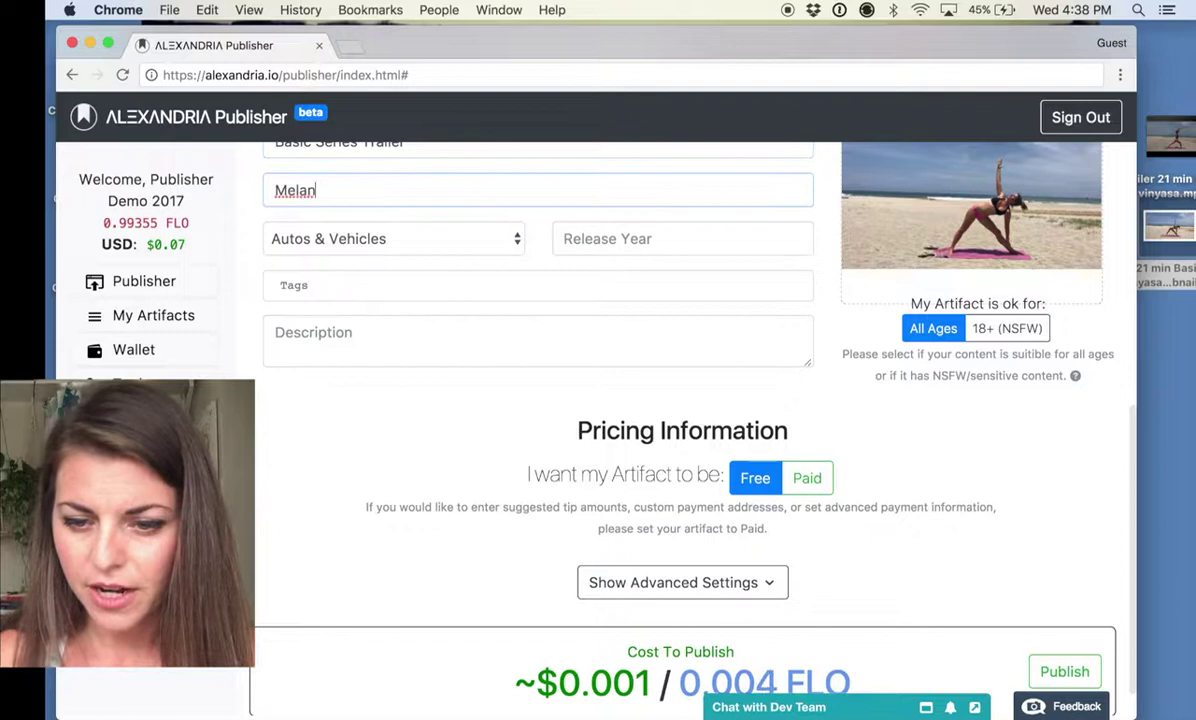
{"action": "type", "text": "ie Wellness"}
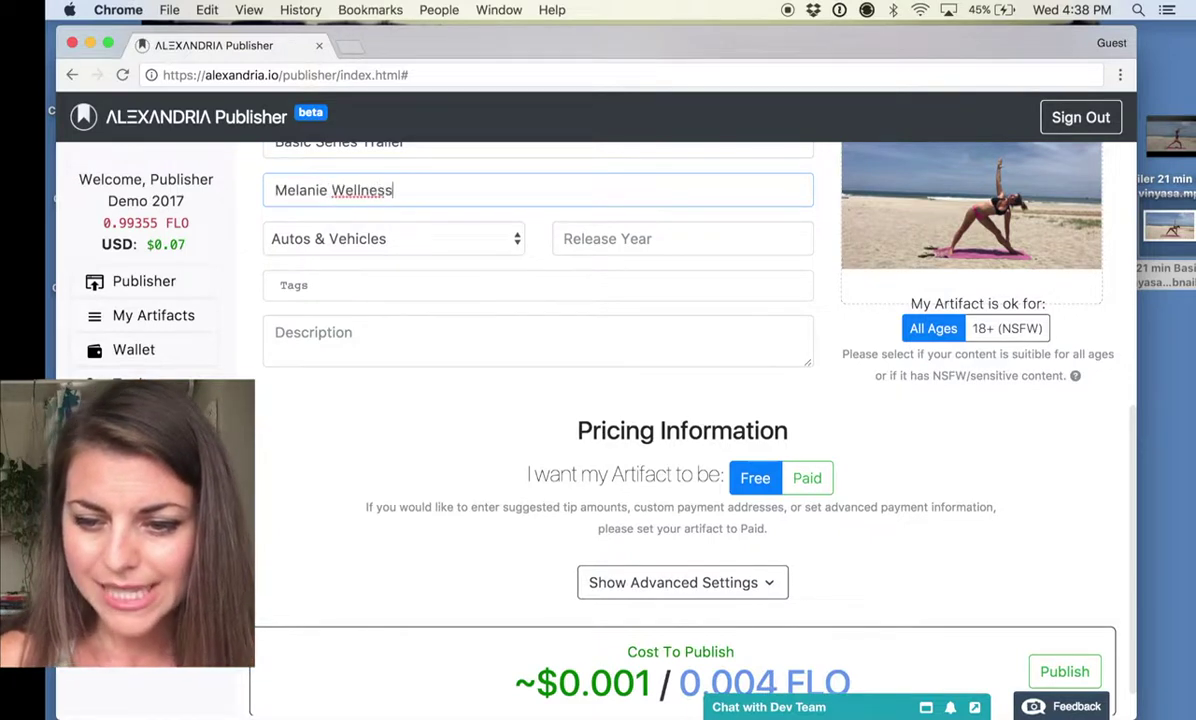
{"action": "key", "text": "Tab"}
{"action": "key", "text": "o"}
{"action": "key", "text": "Tab"}
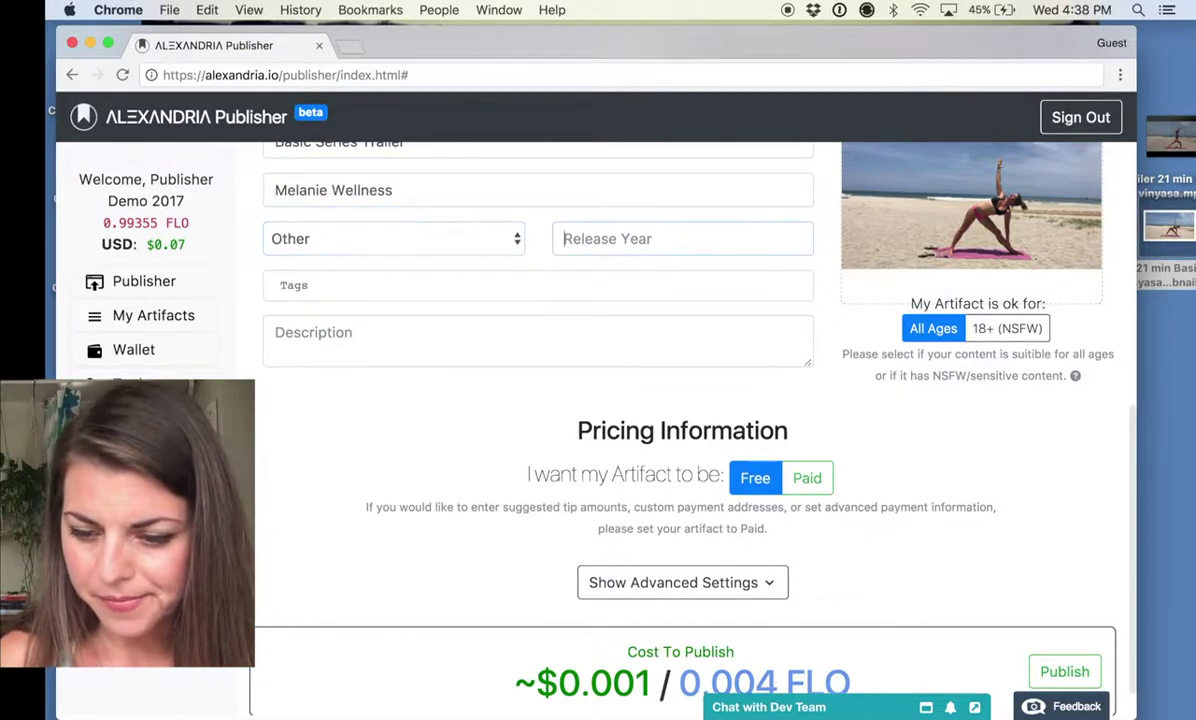
{"action": "type", "text": "2017"}
{"action": "type", "text": "y"}
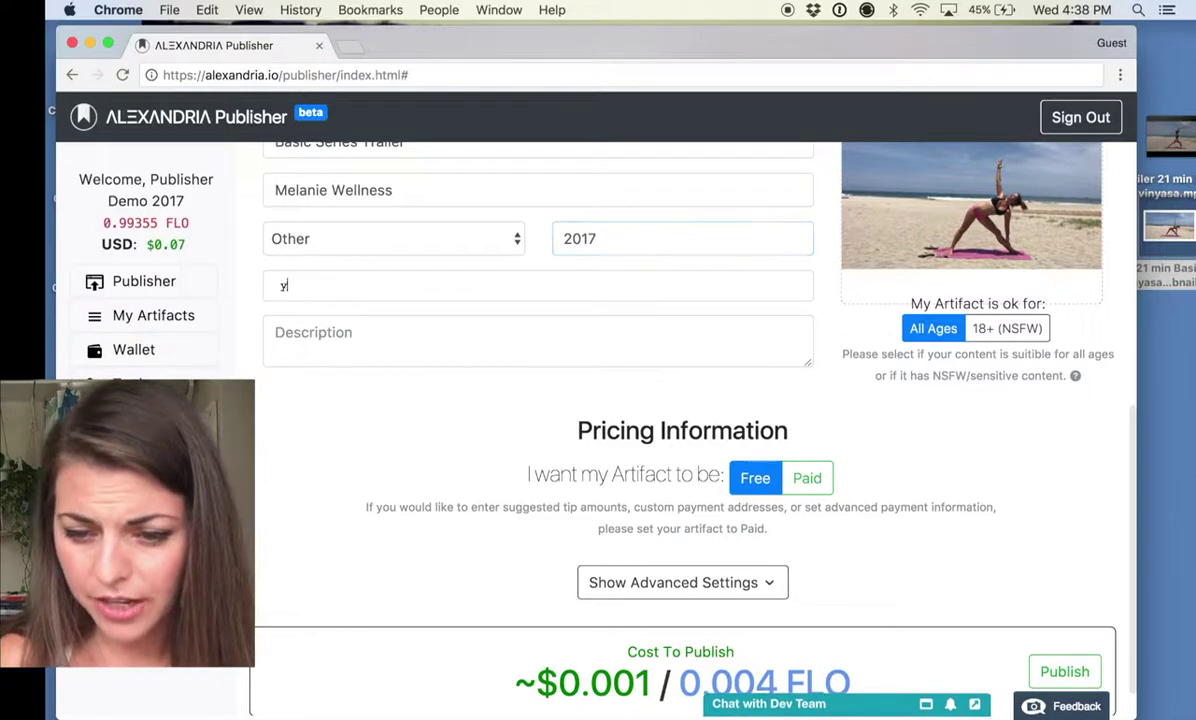
{"action": "type", "text": "oga"}
{"action": "key", "text": "Return"}
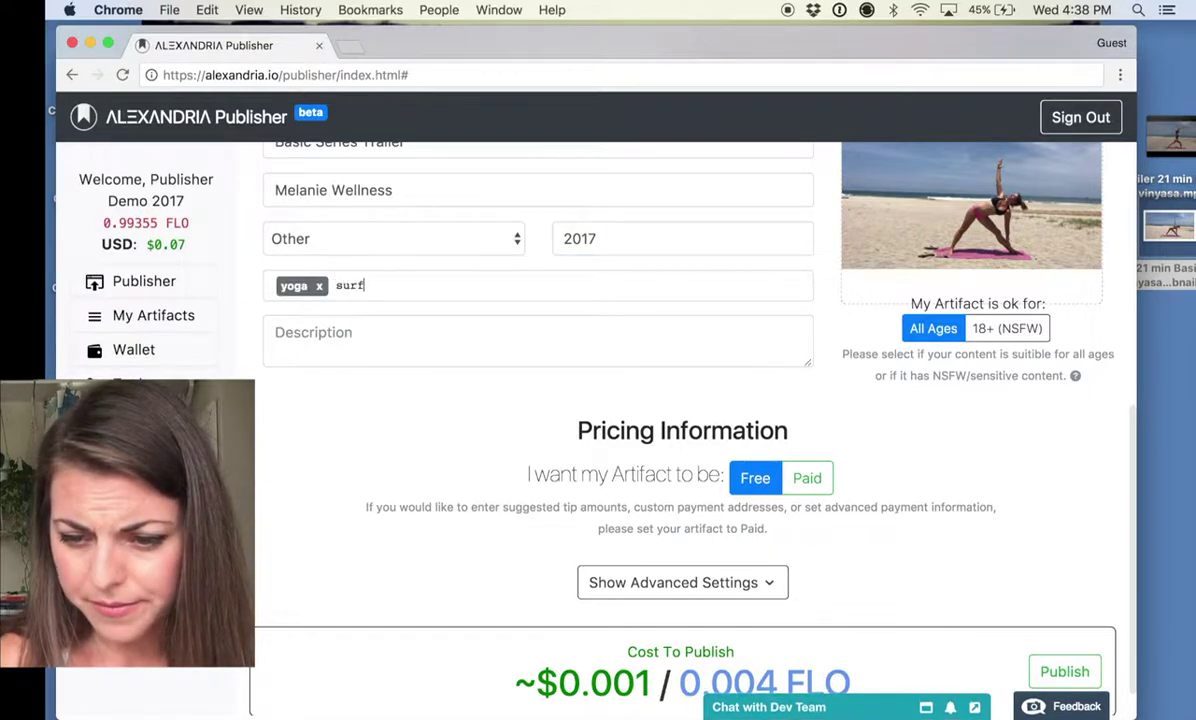
{"action": "key", "text": "Return"}
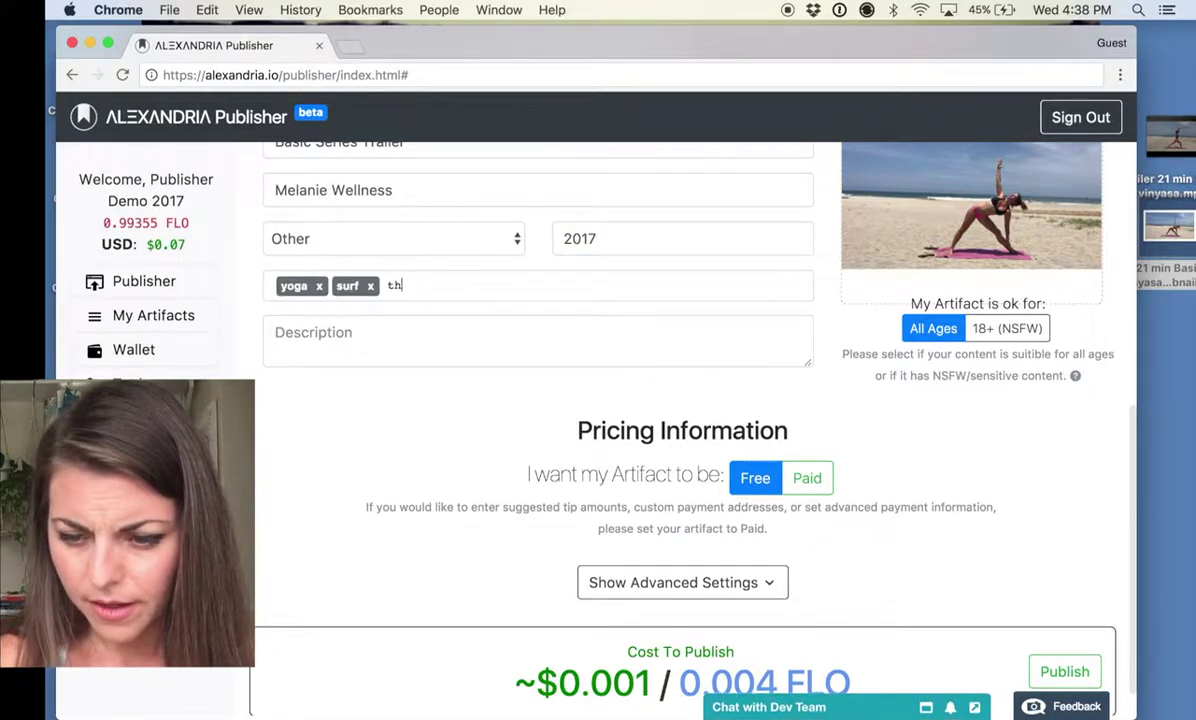
{"action": "key", "text": "Return"}
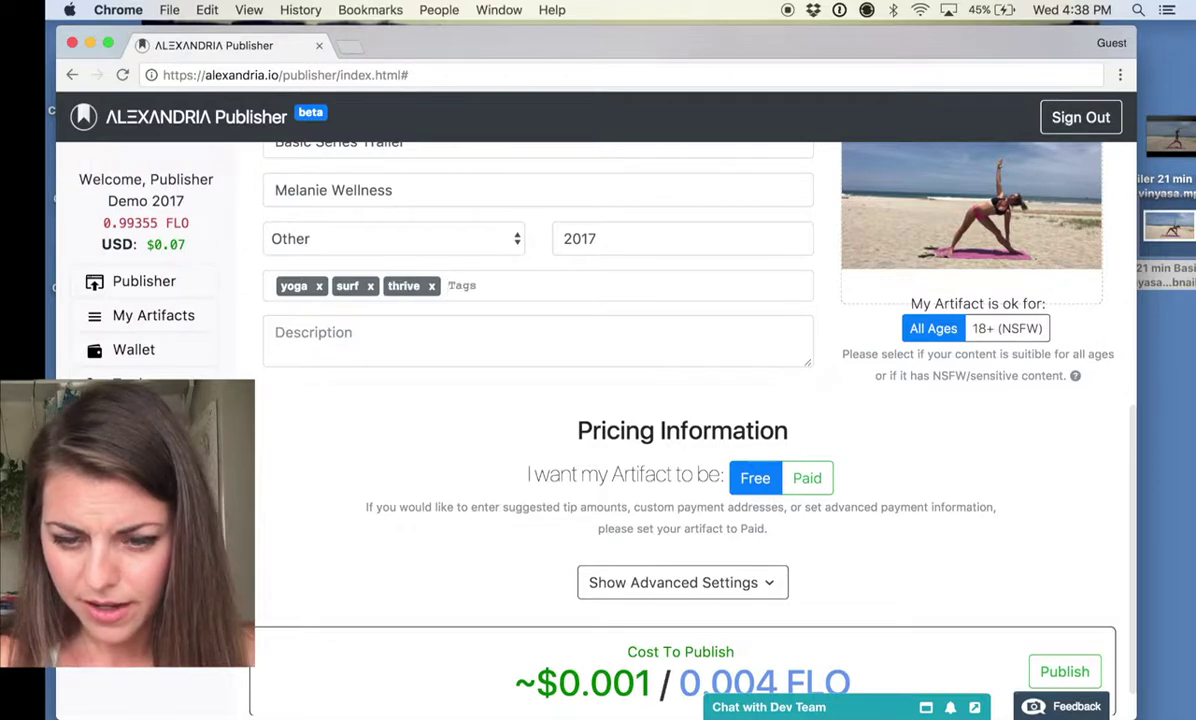
Copy the description paragraph from the TextEdit notes into the clipboard.
{"action": "key", "text": "super+Tab"}
{"action": "key", "text": "super+Tab"}
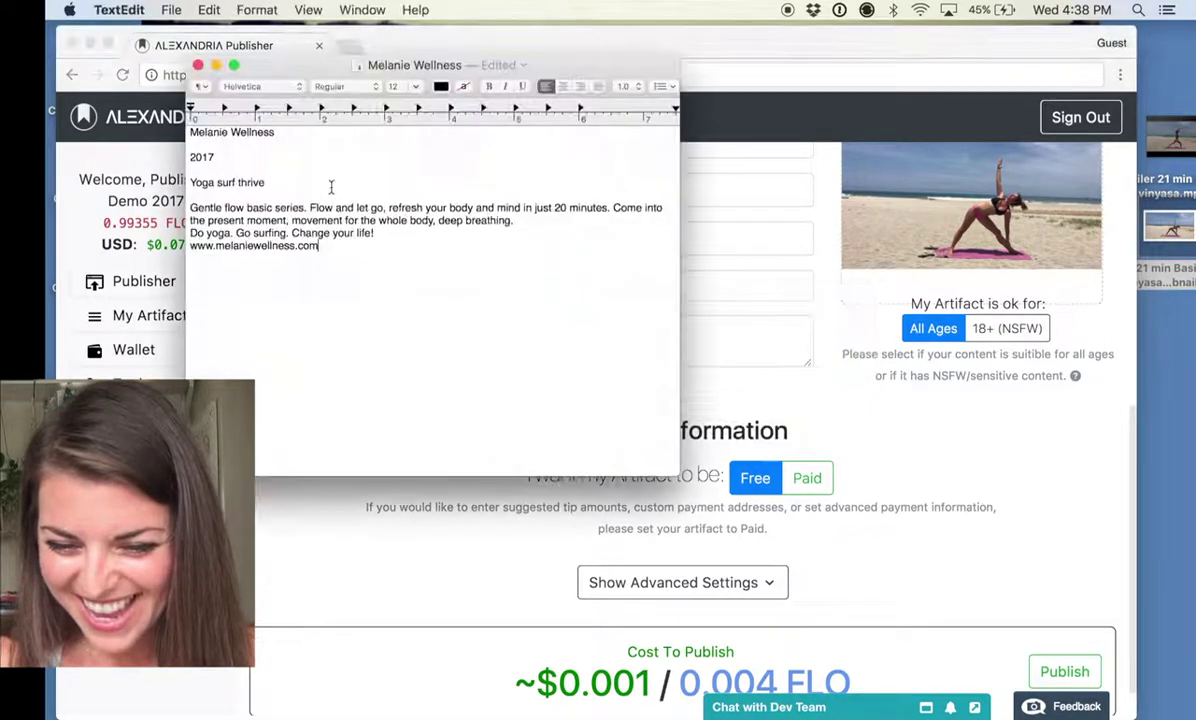
{"action": "mouse_move", "coordinate": [322, 248]}
{"action": "left_mouse_down"}
{"action": "mouse_move", "coordinate": [310, 207]}
{"action": "mouse_move", "coordinate": [190, 207]}
{"action": "left_mouse_up"}
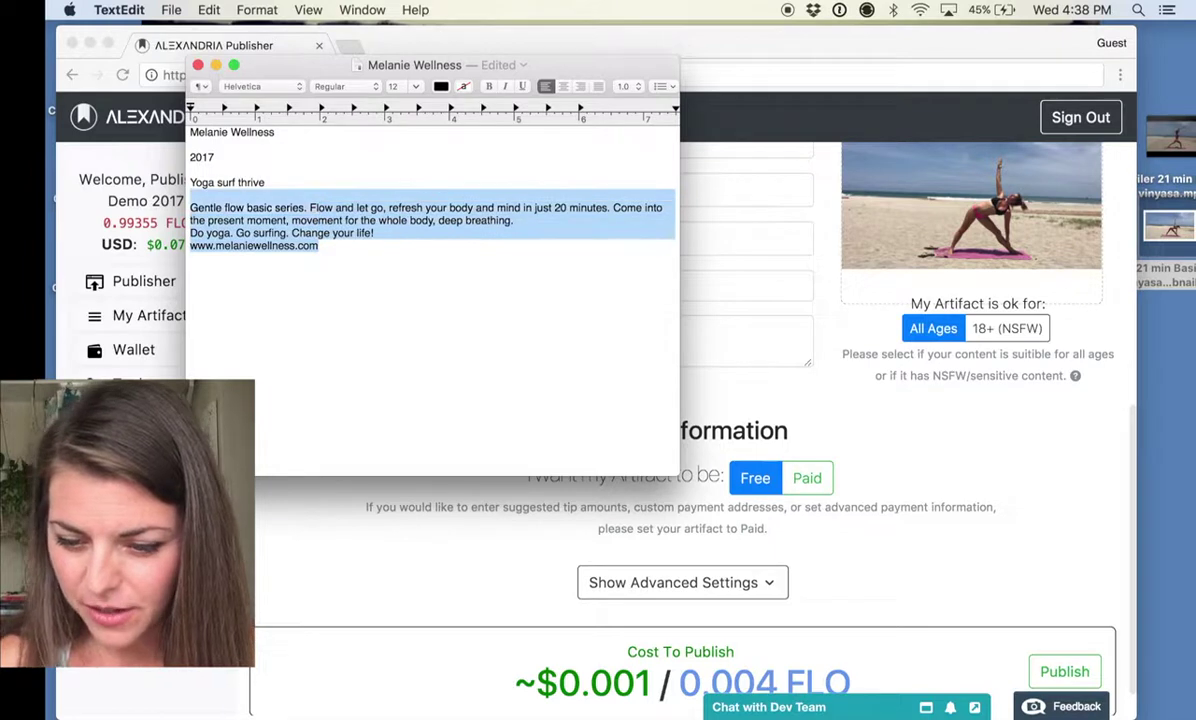
{"action": "left_click", "coordinate": [735, 346]}
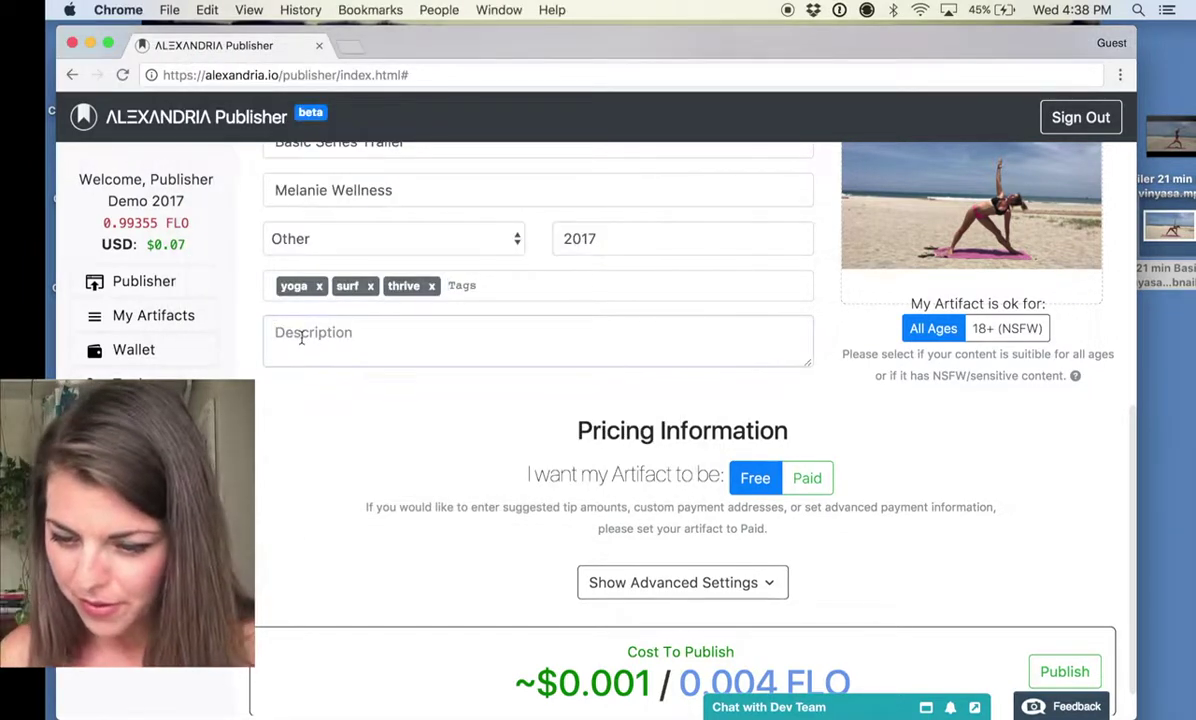
Paste the yoga description and publish the Basic Series Trailer artifact.
{"action": "key", "text": "super+v"}
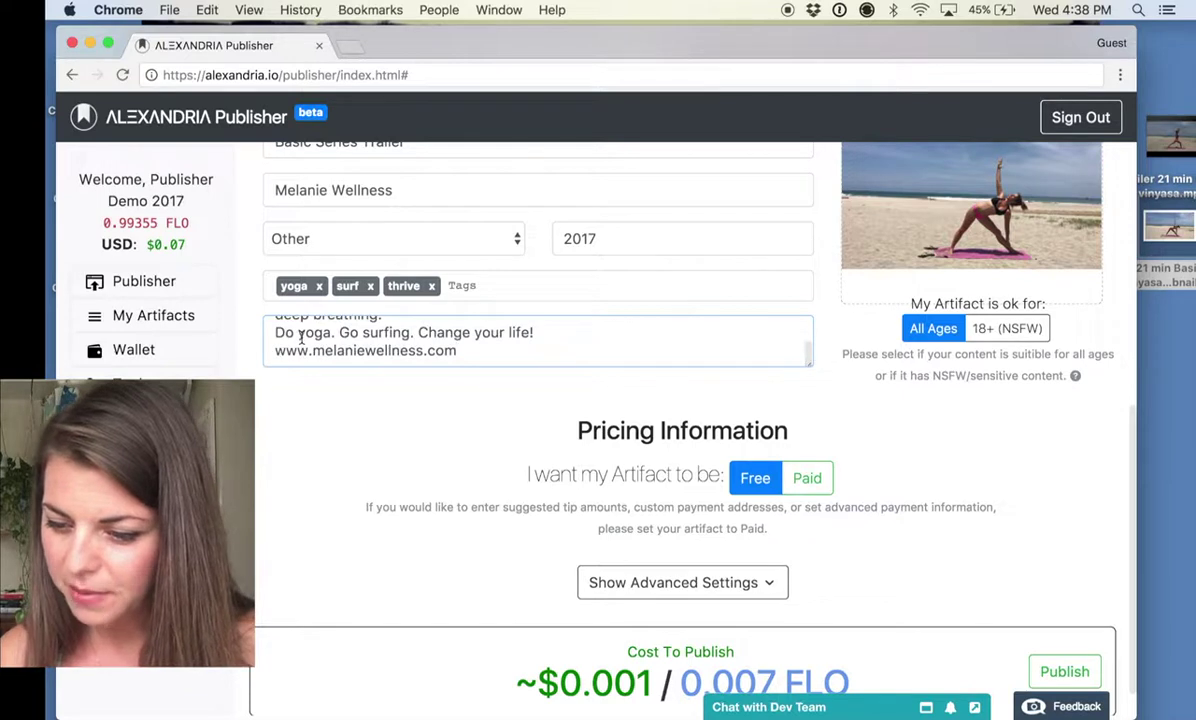
{"action": "left_click", "coordinate": [1059, 673]}
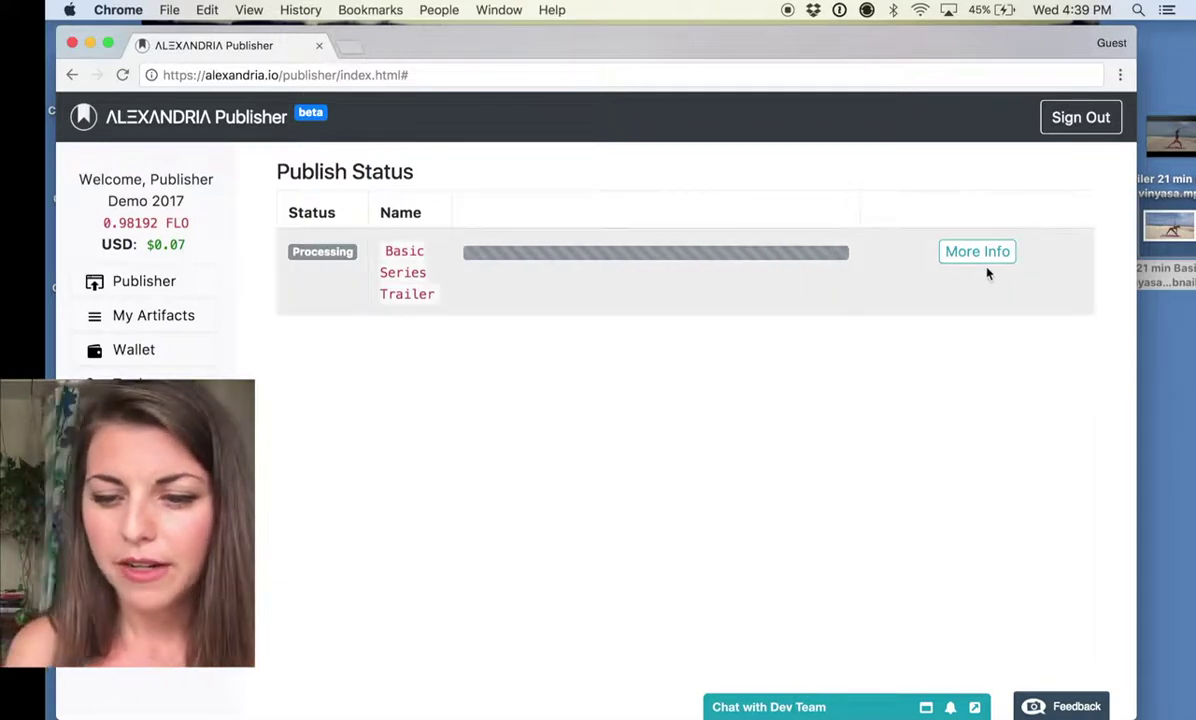
Check the processing row's More Info details, then close them while waiting for Active.
{"action": "left_click", "coordinate": [979, 256]}
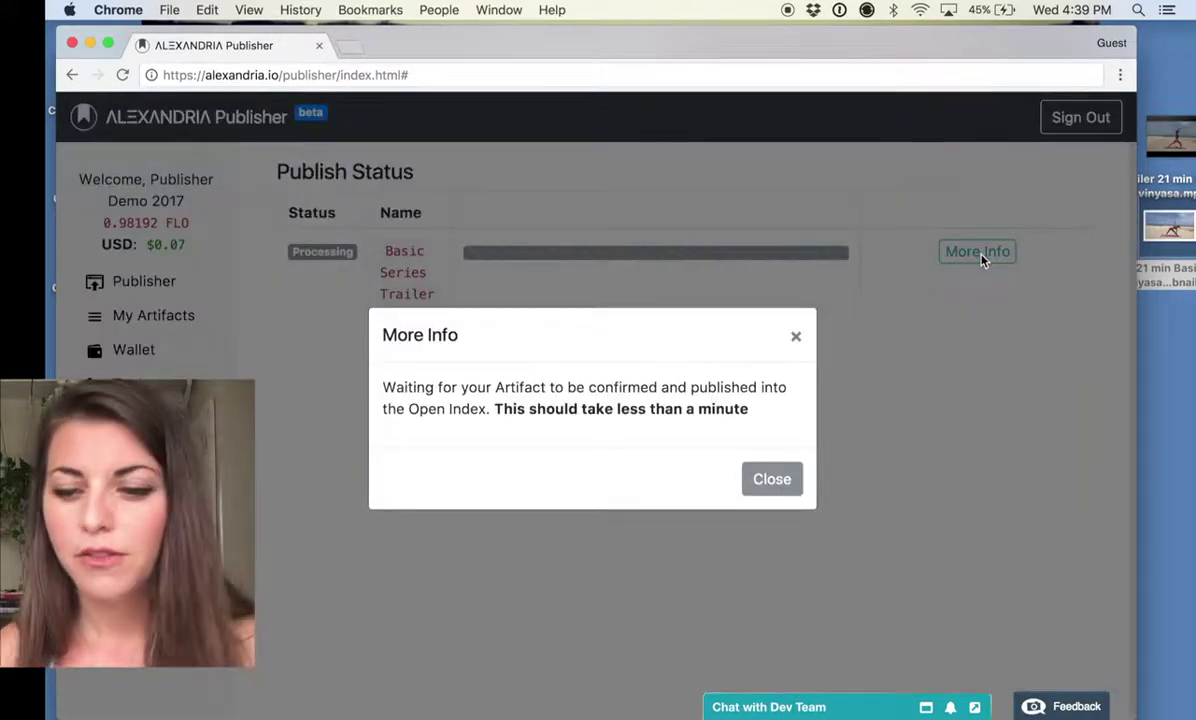
{"action": "left_click", "coordinate": [797, 338]}
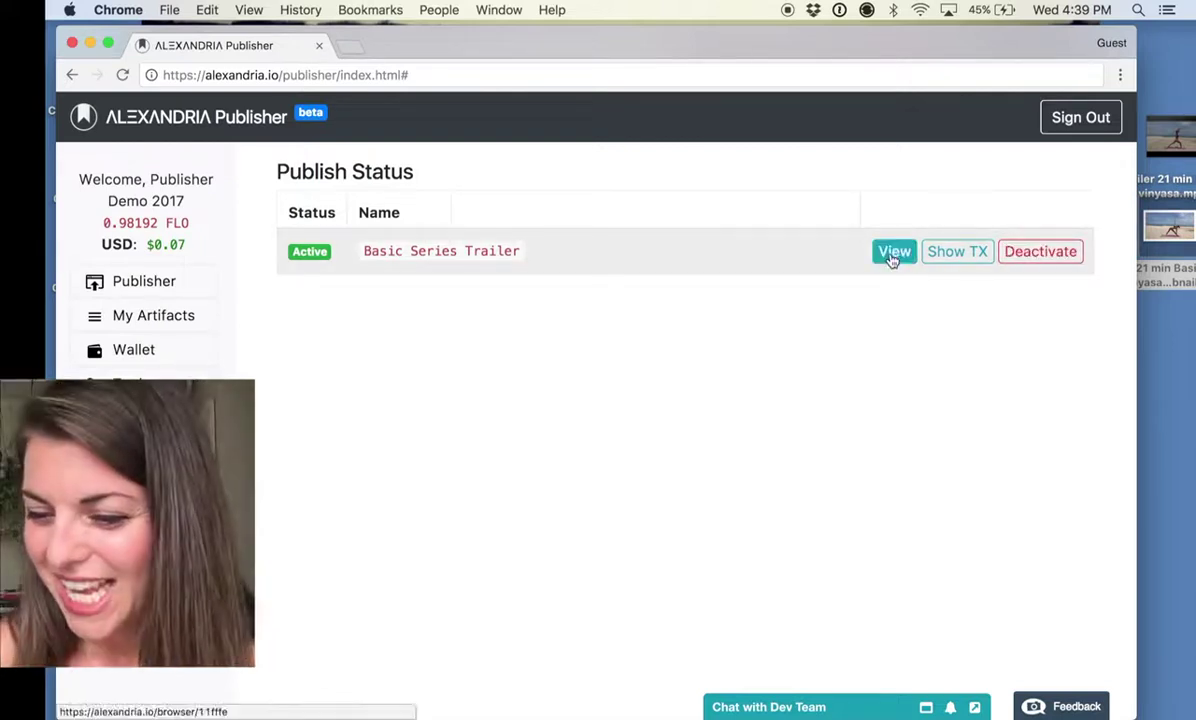
View the Active artifact's page, play and pause the trailer, and open Chat with Dev Team.
{"action": "left_click", "coordinate": [893, 255]}
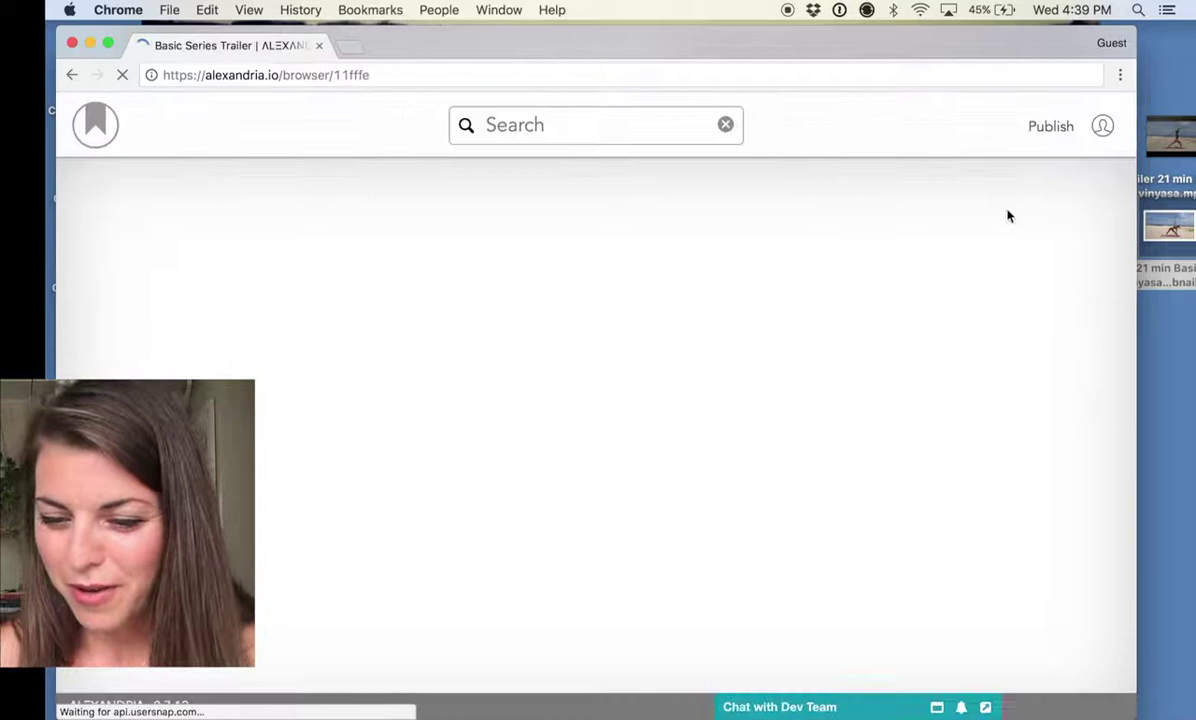
{"action": "scroll", "coordinate": [990, 342], "scroll_direction": "down", "scroll_amount": 1}
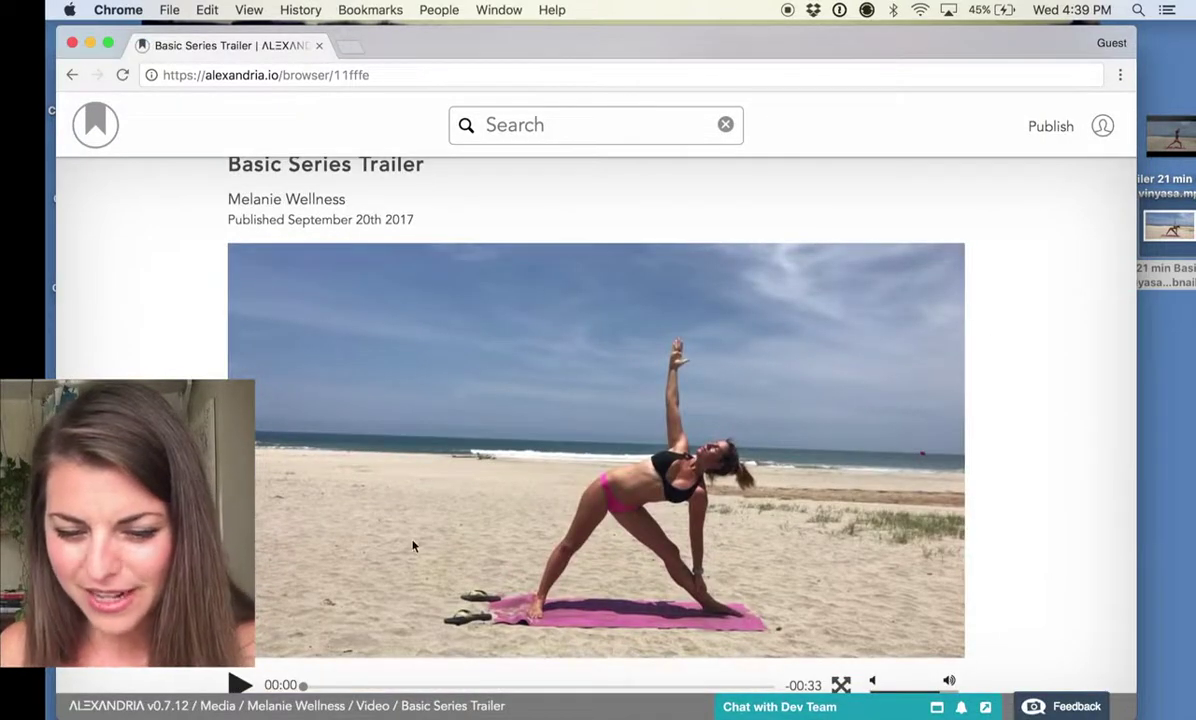
{"action": "left_click", "coordinate": [239, 684]}
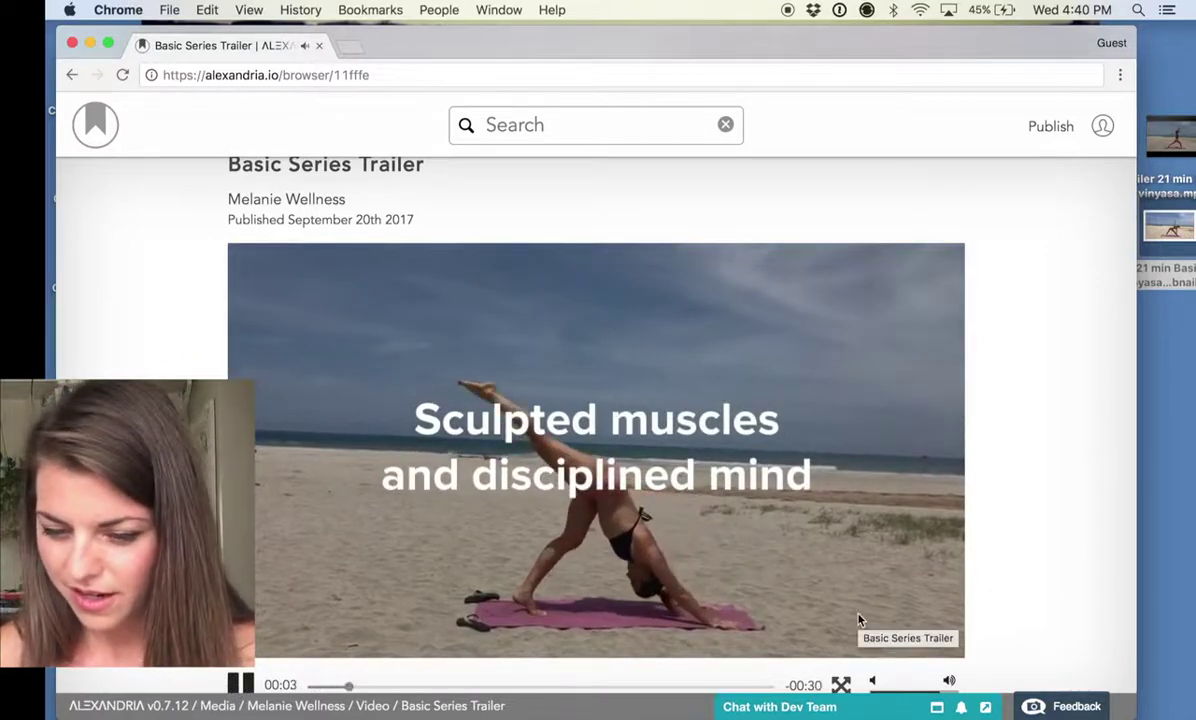
{"action": "left_click", "coordinate": [243, 683]}
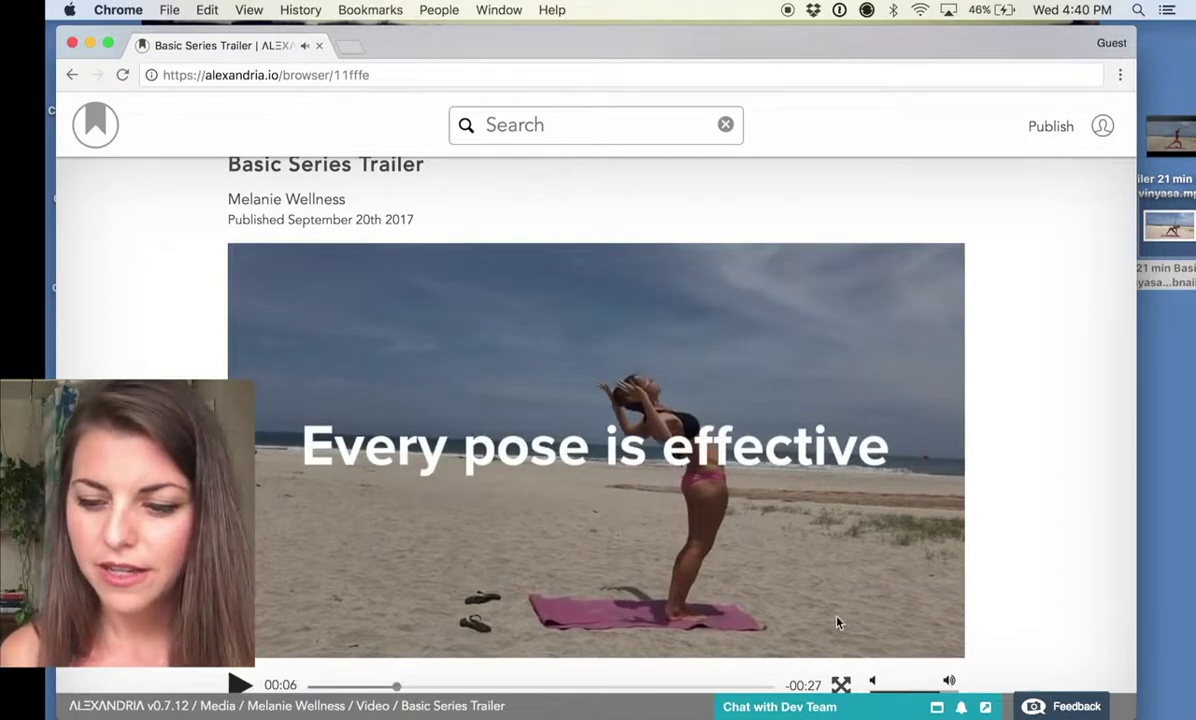
{"action": "left_click", "coordinate": [903, 707]}
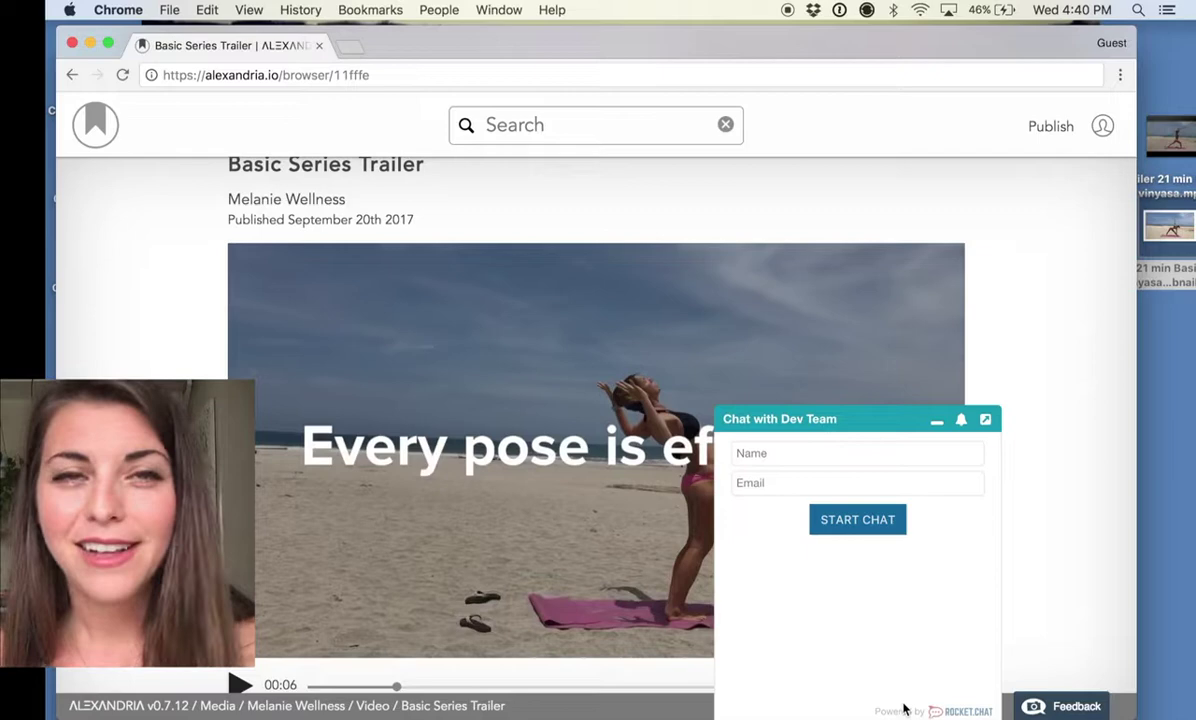
Collapse the Chat with Dev Team panel and bring up the Usersnap feedback form.
{"action": "left_click", "coordinate": [902, 422]}
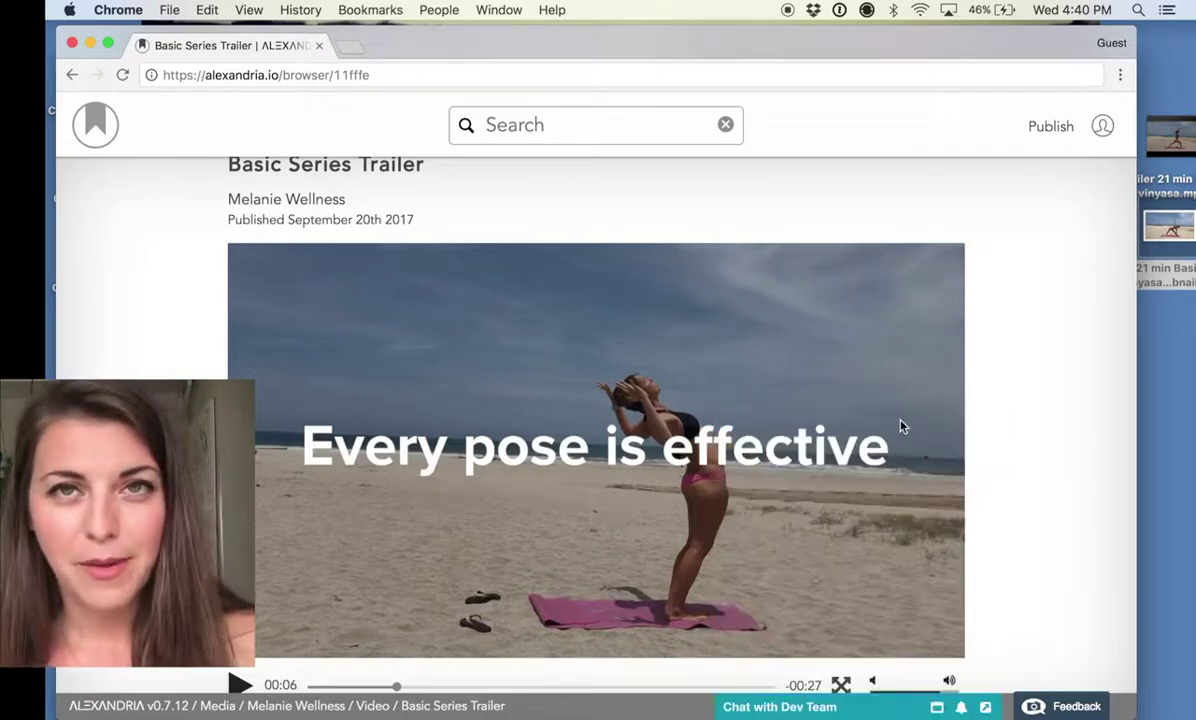
{"action": "left_click", "coordinate": [1066, 703]}
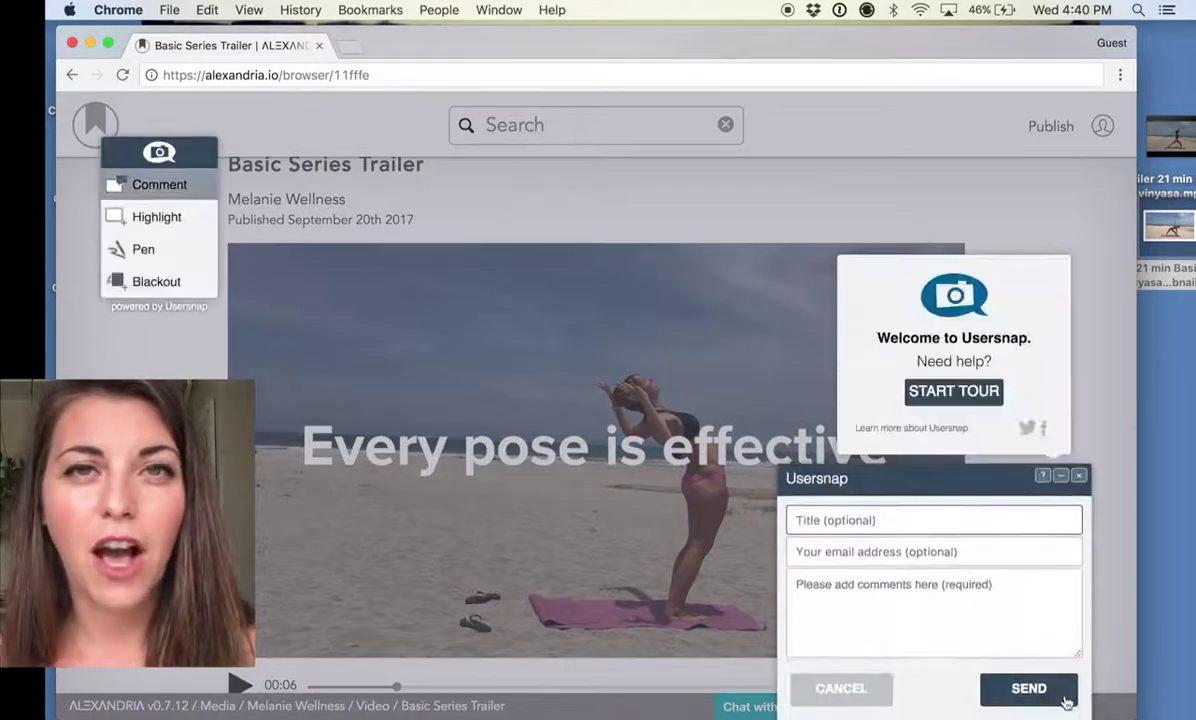